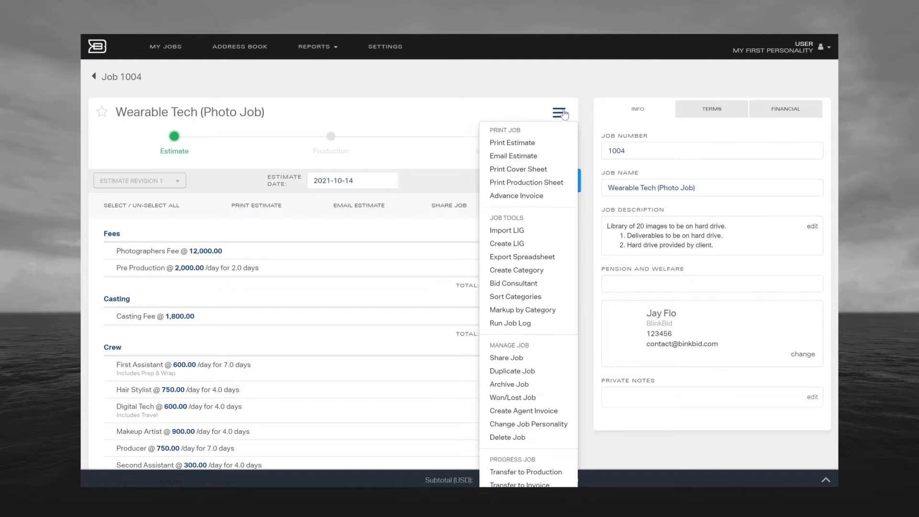
- Transfer the Wearable Tech job from estimate to production without transferring the talent fees
{"action": "left_click", "coordinate": [534, 473]}
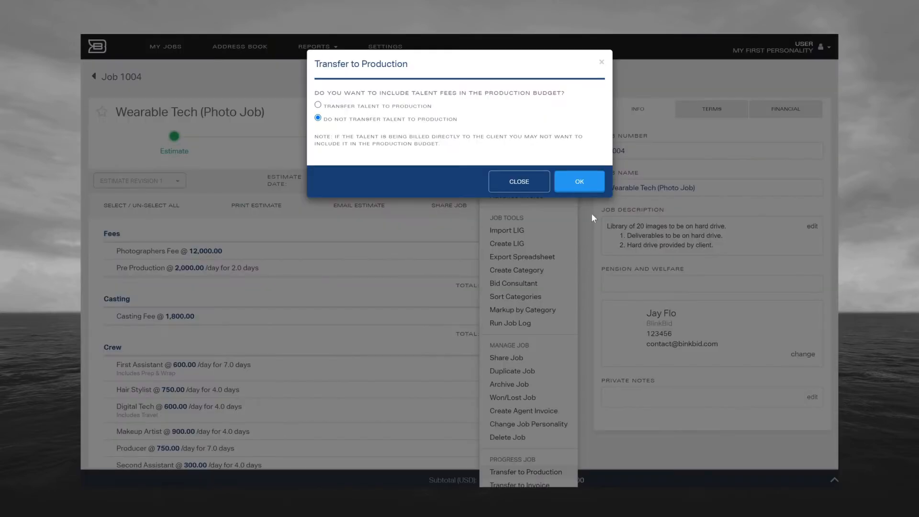
{"action": "left_click", "coordinate": [584, 182]}
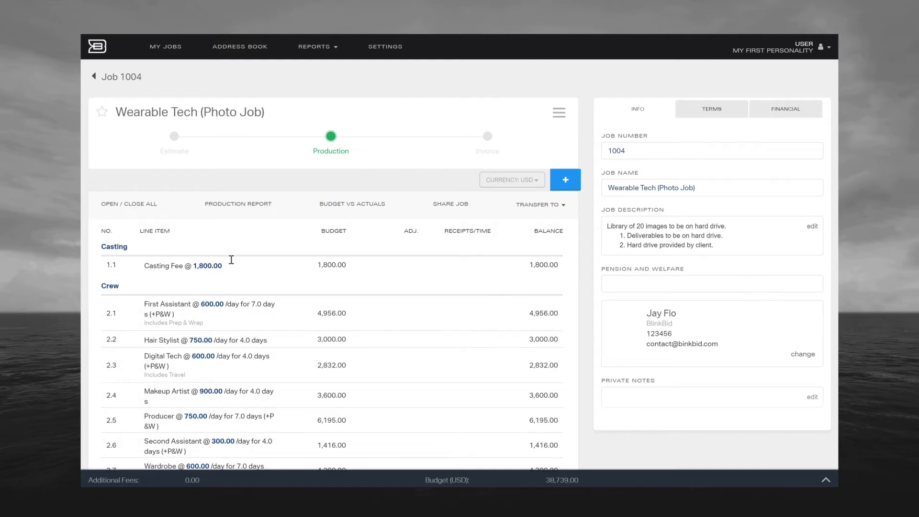
- Add an anticipated receipt of 3000 to the Hair Stylist line item, entering the stylist's first name as vendor
{"action": "scroll", "coordinate": [231, 259], "scroll_direction": "down", "scroll_amount": 2}
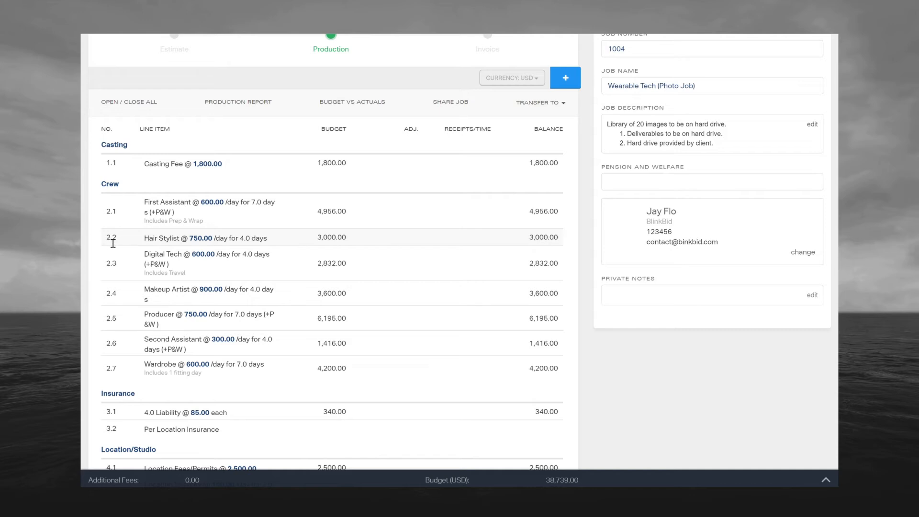
{"action": "left_click", "coordinate": [173, 239]}
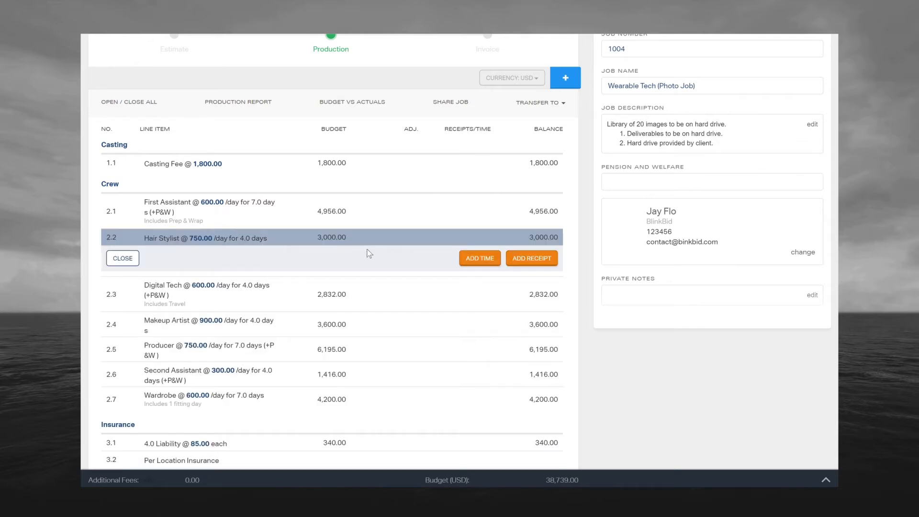
{"action": "left_click", "coordinate": [536, 262]}
{"action": "left_click", "coordinate": [383, 103]}
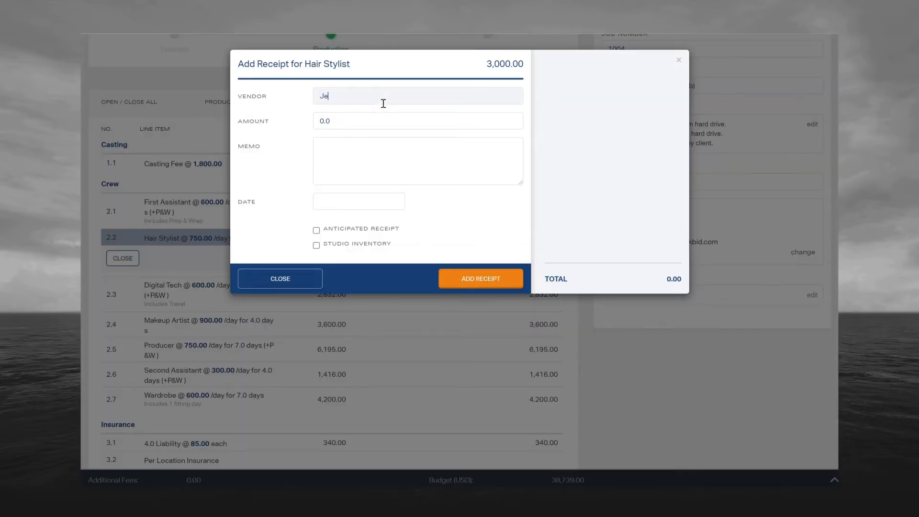
{"action": "type", "text": "Jeremy"}
{"action": "left_click_drag", "start_coordinate": [341, 123], "coordinate": [325, 125]}
{"action": "type", "text": "3000"}
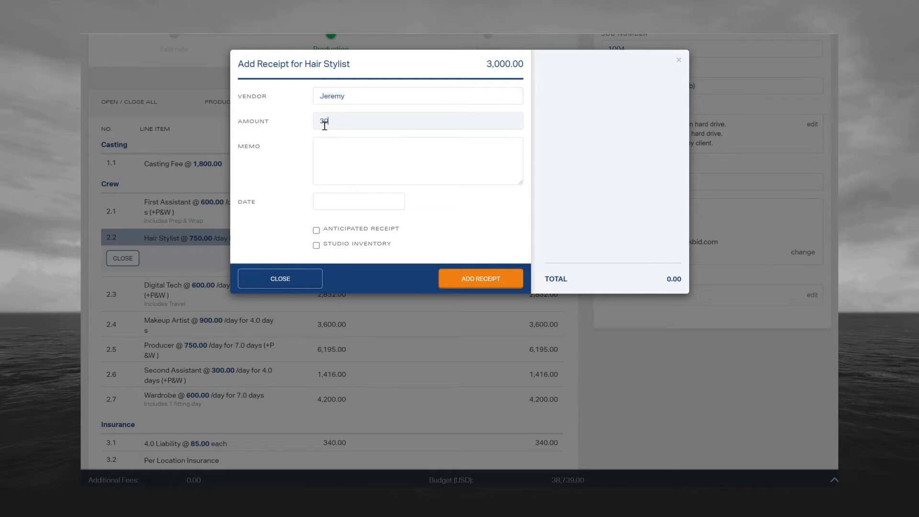
{"action": "left_click", "coordinate": [316, 231]}
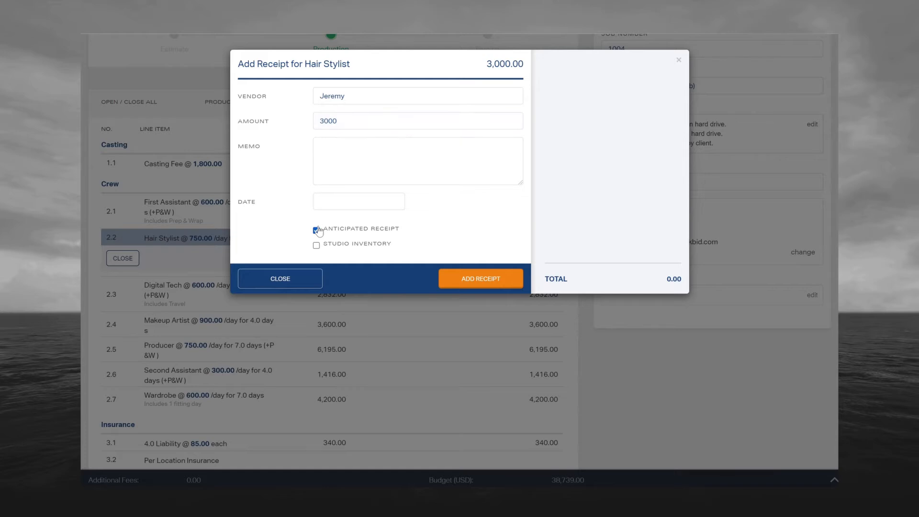
{"action": "left_click", "coordinate": [486, 283]}
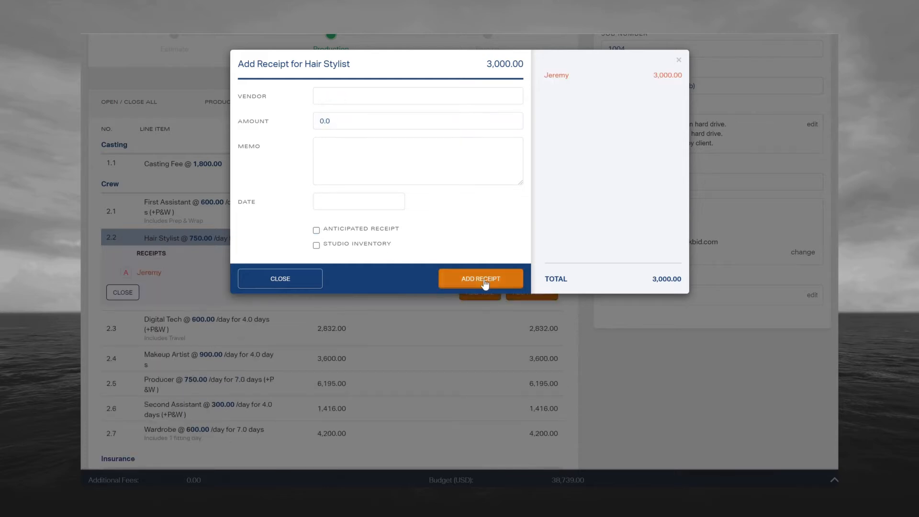
{"action": "left_click", "coordinate": [284, 285]}
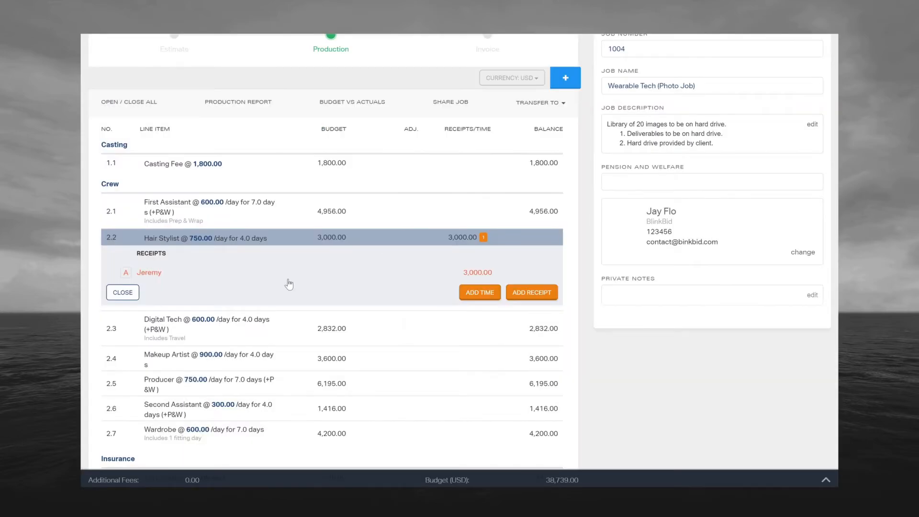
- Edit the Hair Stylist receipt so it is no longer anticipated, date it October 14, 2021, and save it
{"action": "left_click", "coordinate": [541, 296]}
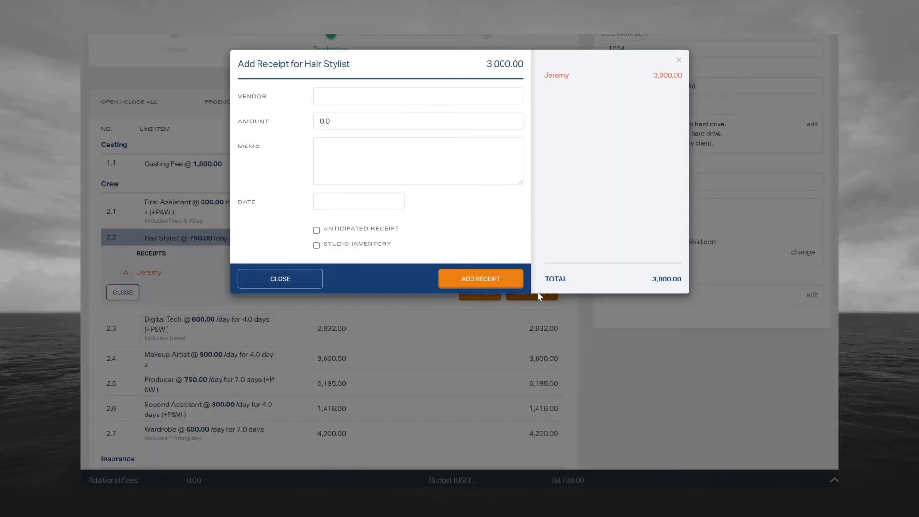
{"action": "left_click", "coordinate": [556, 77]}
{"action": "left_click", "coordinate": [317, 231]}
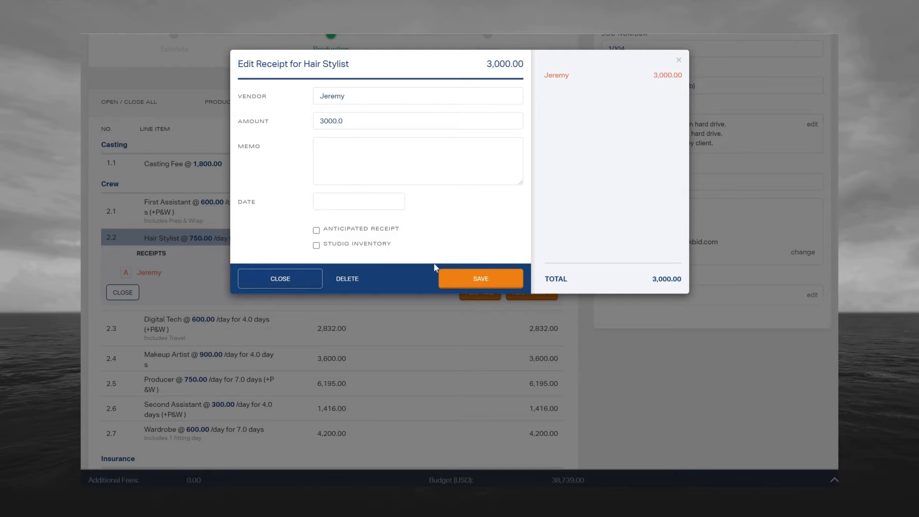
{"action": "left_click", "coordinate": [389, 207]}
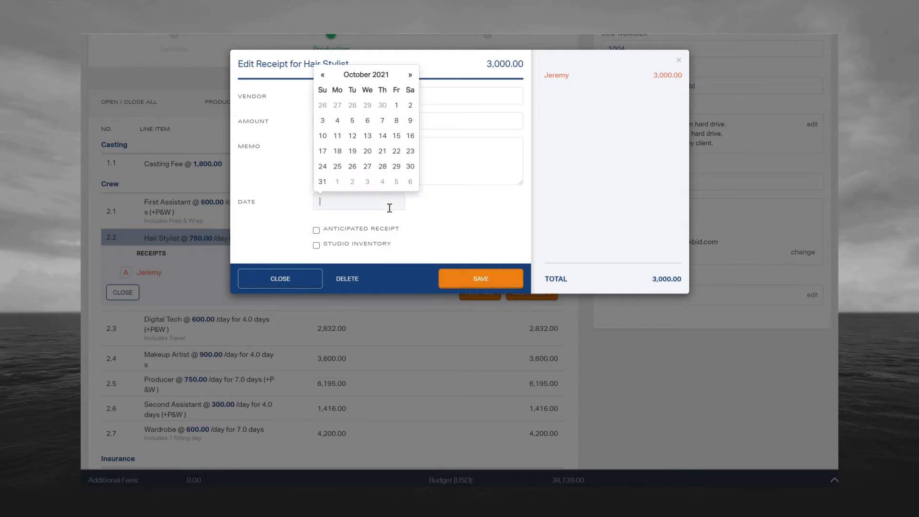
{"action": "left_click", "coordinate": [382, 135]}
{"action": "left_click", "coordinate": [482, 279]}
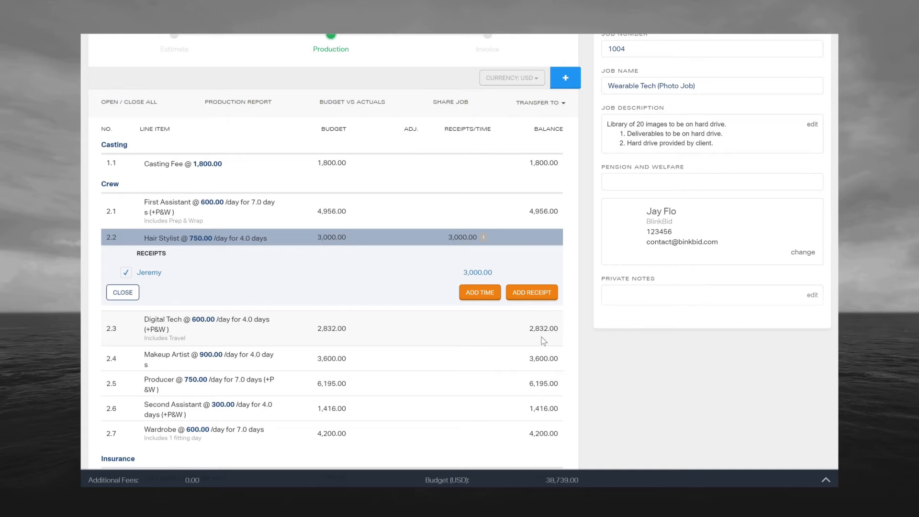
- Add a receipt from Samy's for 1098.54, dated October 11, 2021, to the Camera & Lenses rental
{"action": "scroll", "coordinate": [545, 342], "scroll_direction": "down", "scroll_amount": 10}
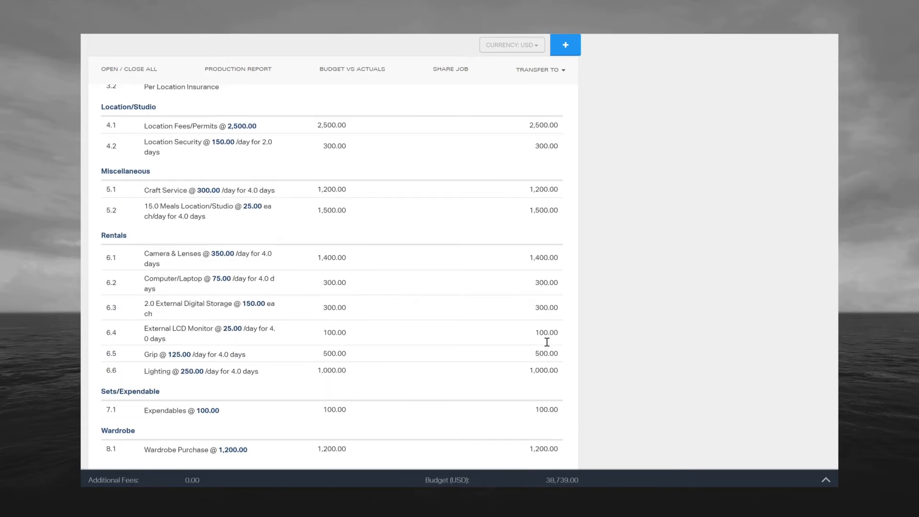
{"action": "scroll", "coordinate": [547, 342], "scroll_direction": "down", "scroll_amount": 3}
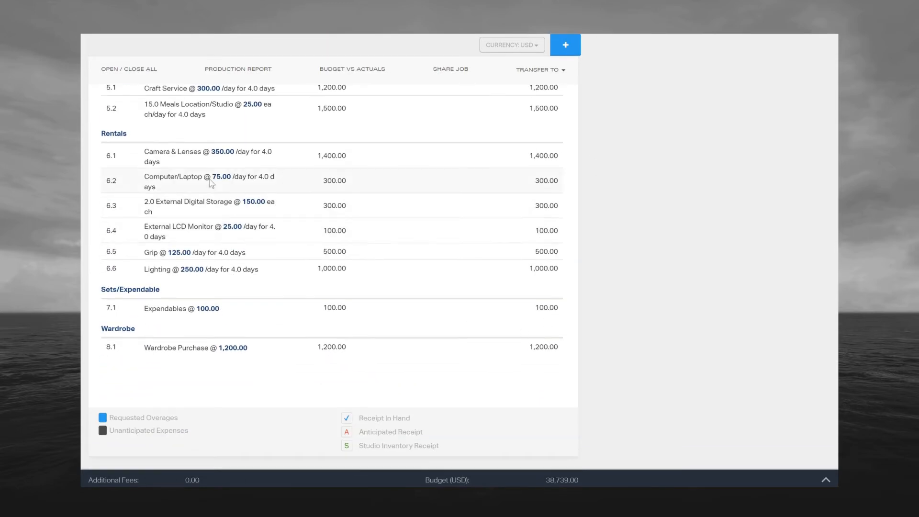
{"action": "left_click", "coordinate": [190, 159]}
{"action": "left_click", "coordinate": [530, 182]}
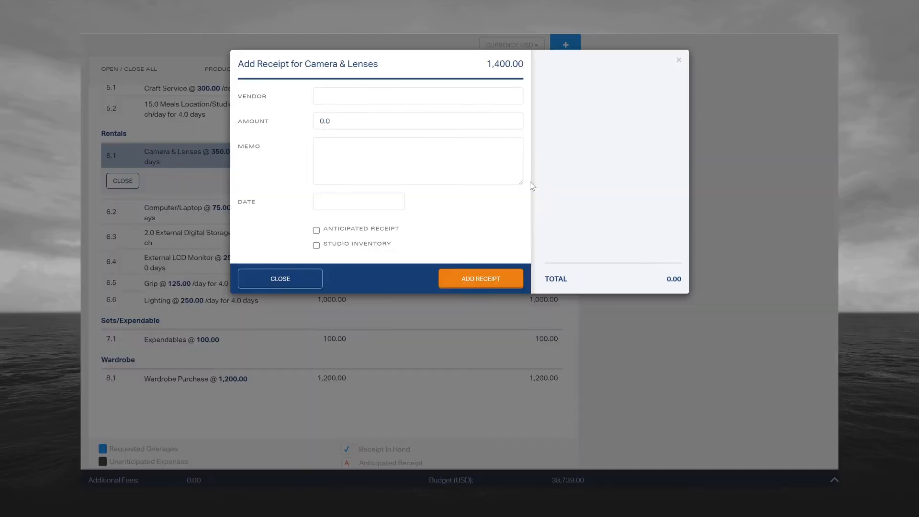
{"action": "left_click", "coordinate": [348, 103]}
{"action": "type", "text": "Samy"}
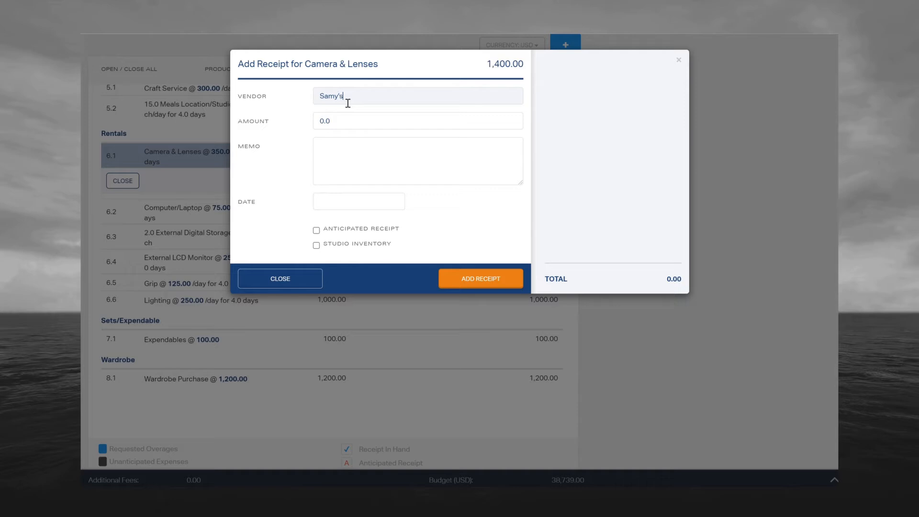
{"action": "type", "text": "'s"}
{"action": "key", "text": "Tab"}
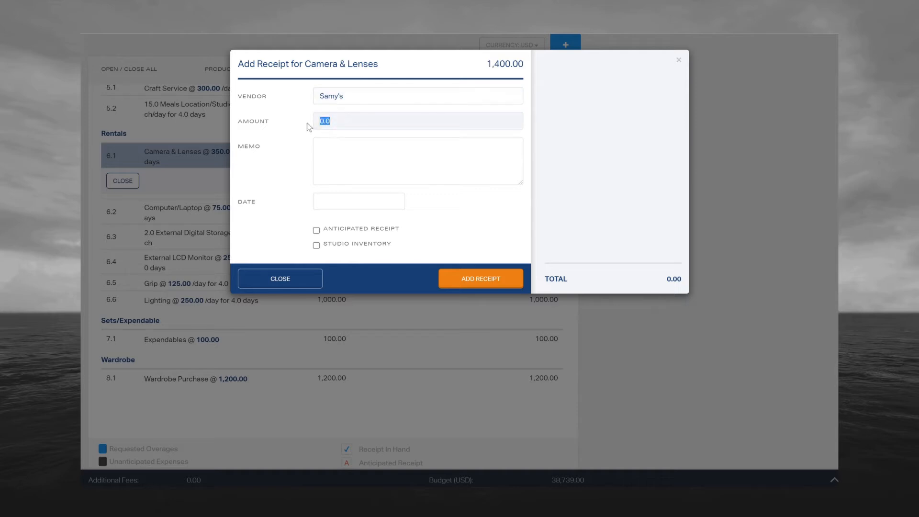
{"action": "type", "text": "1098.54"}
{"action": "left_click", "coordinate": [323, 212]}
{"action": "left_click", "coordinate": [338, 136]}
{"action": "left_click", "coordinate": [469, 280]}
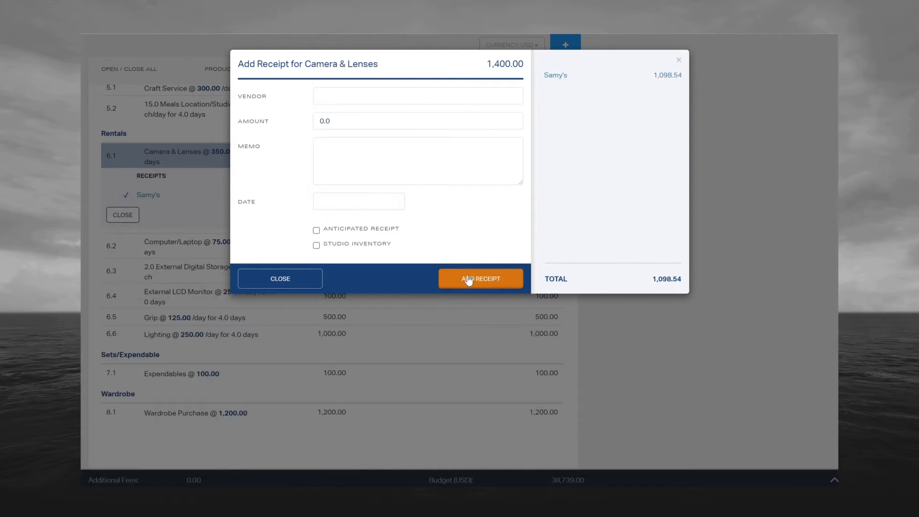
{"action": "left_click", "coordinate": [679, 60]}
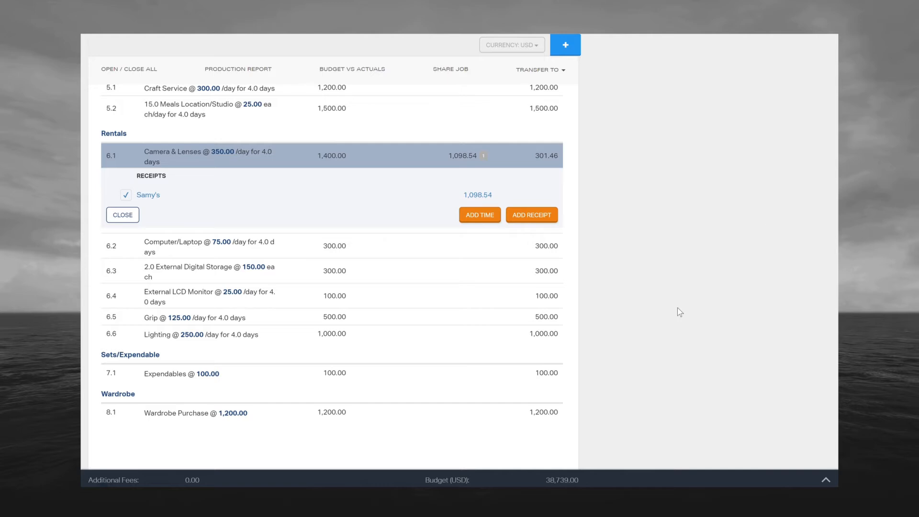
- Add a TJ Maxx receipt for 324.64 to Wardrobe Purchase with the memo "Shirt and shorts", dated 2021-10-01
{"action": "scroll", "coordinate": [384, 410], "scroll_direction": "down", "scroll_amount": 3}
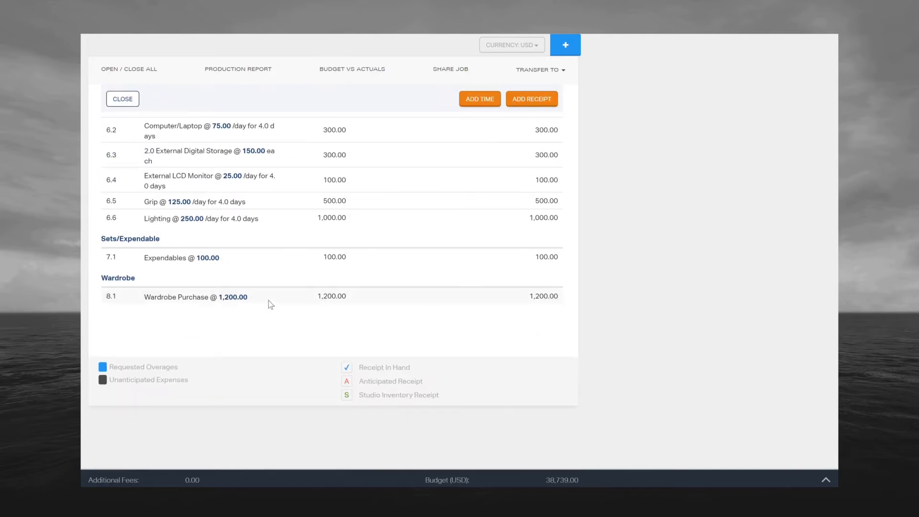
{"action": "left_click", "coordinate": [271, 305]}
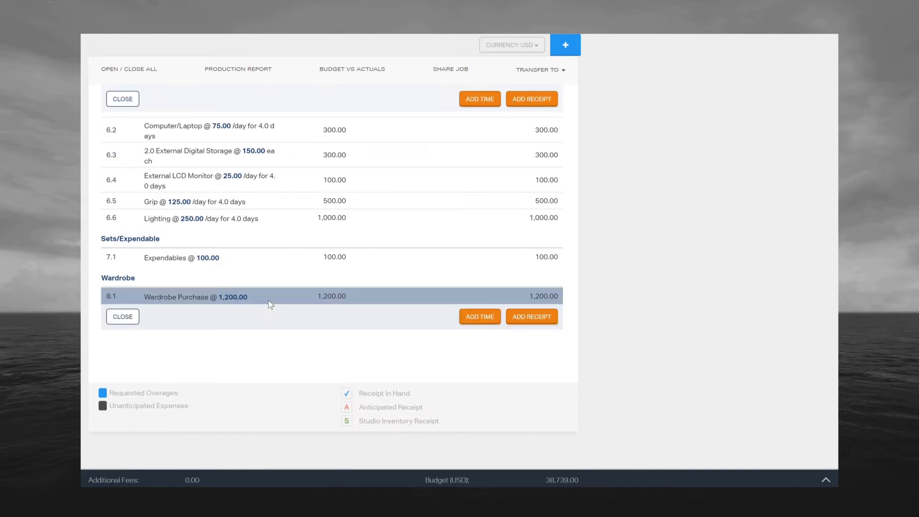
{"action": "left_click", "coordinate": [527, 317]}
{"action": "left_click", "coordinate": [372, 103]}
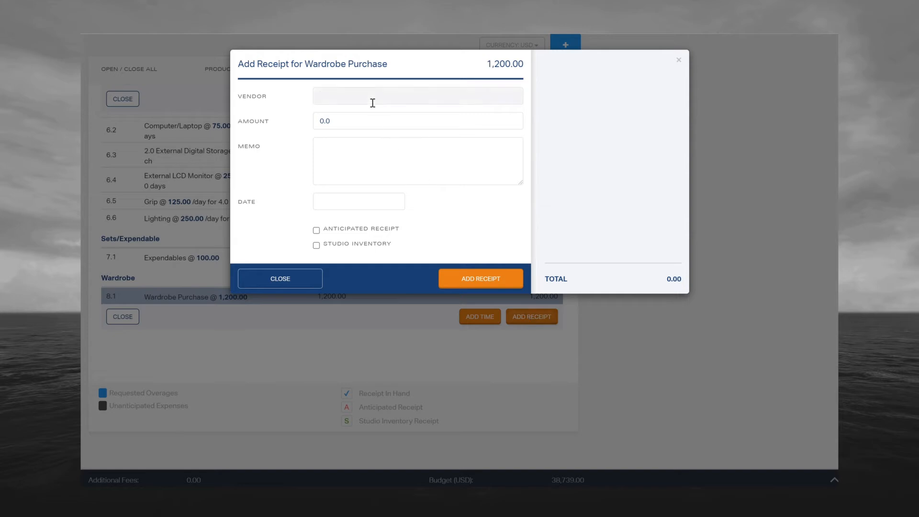
{"action": "type", "text": "TJ Maxx"}
{"action": "key", "text": "Tab"}
{"action": "type", "text": "324.64"}
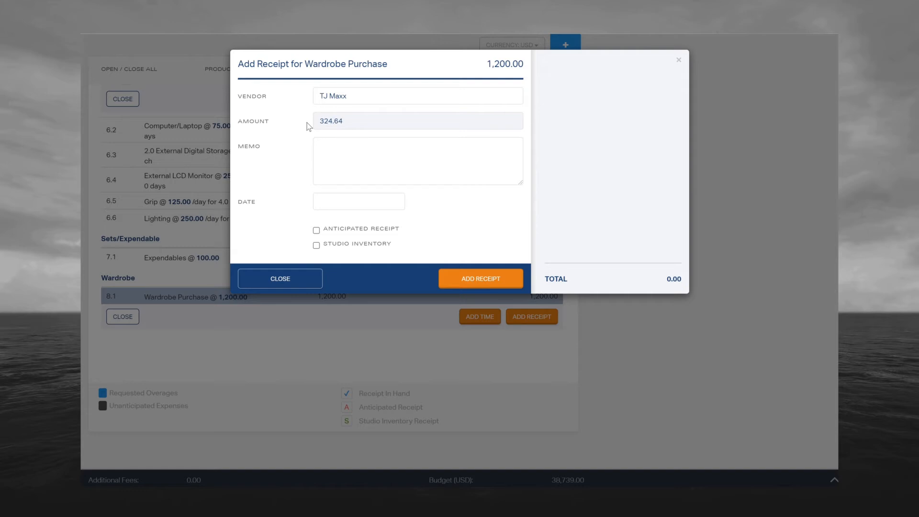
{"action": "left_click", "coordinate": [342, 153]}
{"action": "type", "text": "Shirt and shoes"}
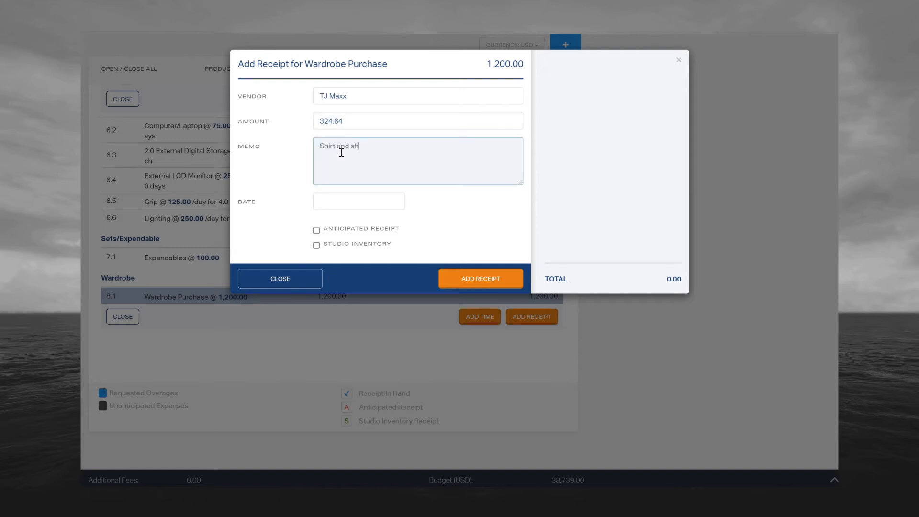
{"action": "left_click", "coordinate": [360, 207]}
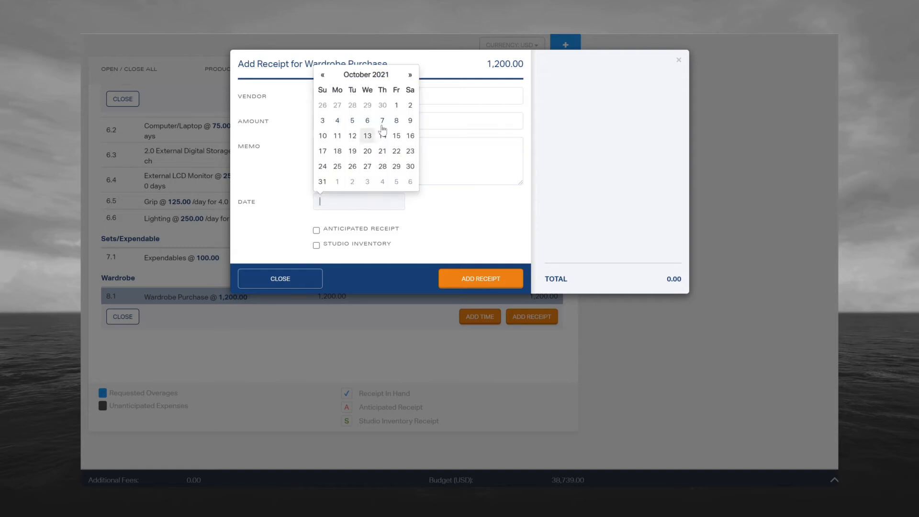
{"action": "left_click", "coordinate": [400, 106]}
{"action": "left_click", "coordinate": [496, 277]}
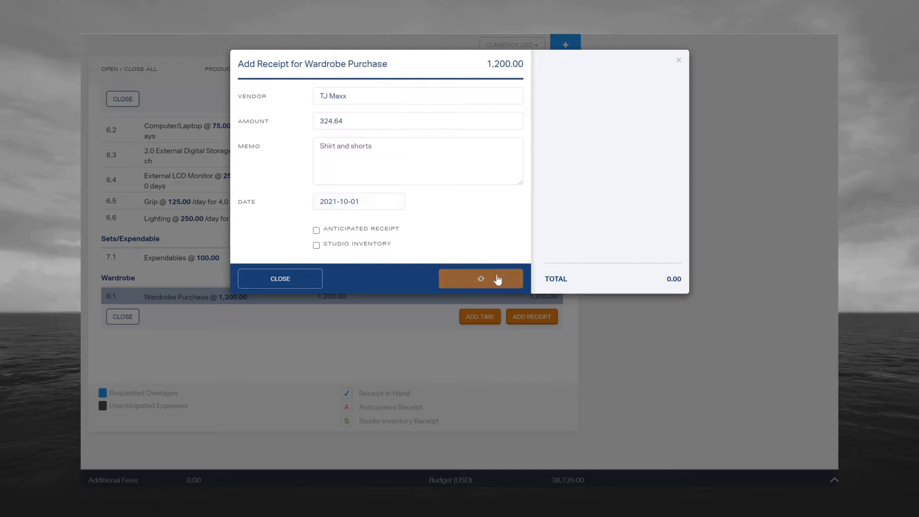
- Add a JCPenney receipt for 354.98 with the memo "accessories" to Wardrobe Purchase
{"action": "left_click", "coordinate": [361, 100]}
{"action": "type", "text": "JCPenney"}
{"action": "key", "text": "Tab"}
{"action": "type", "text": "354.98"}
{"action": "left_click", "coordinate": [339, 150]}
{"action": "type", "text": "accessories"}
{"action": "left_click", "coordinate": [481, 279]}
- Add a Ross receipt for 793.21 to Wardrobe Purchase and close the receipt dialog
{"action": "left_click", "coordinate": [382, 97]}
{"action": "type", "text": "Ross"}
{"action": "key", "text": "Tab"}
{"action": "type", "text": "793.21"}
{"action": "left_click", "coordinate": [346, 204]}
{"action": "left_click", "coordinate": [489, 281]}
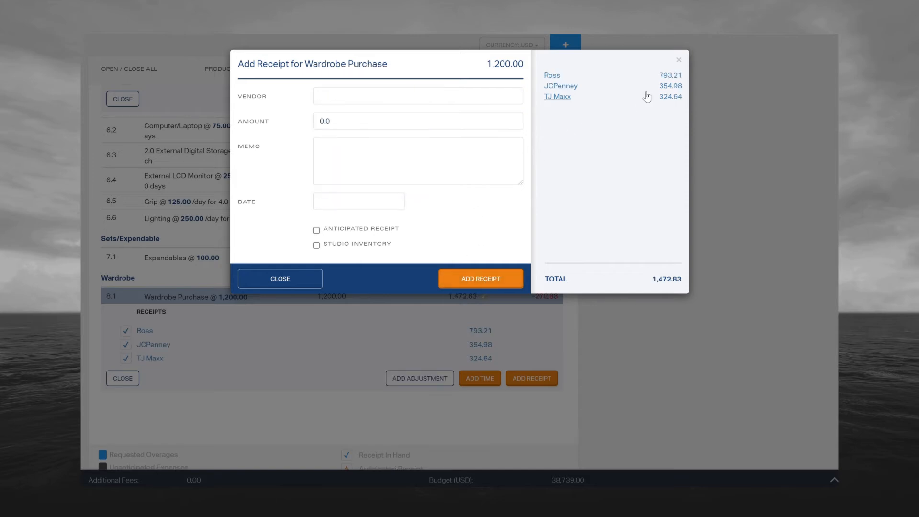
{"action": "left_click", "coordinate": [679, 61]}
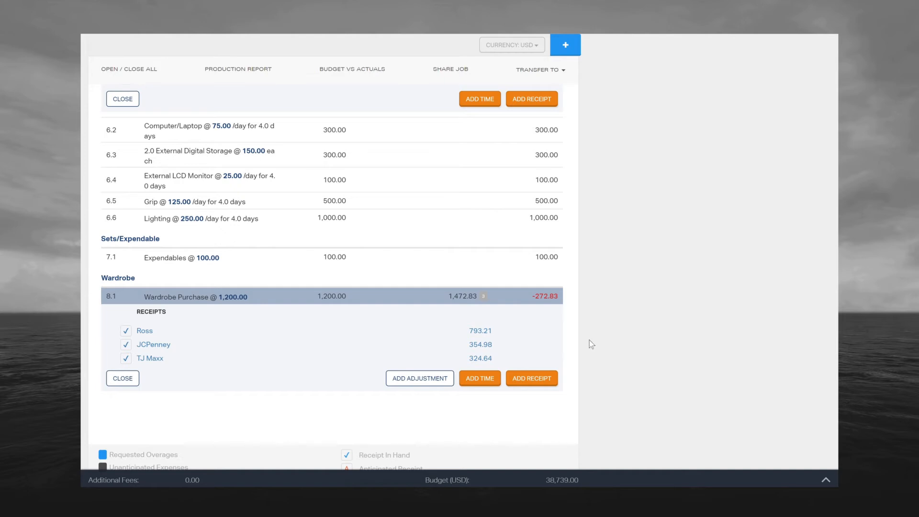
- Add an adjustment to Wardrobe Purchase that takes 272.83 from Camera & Lenses
{"action": "left_click", "coordinate": [417, 382]}
{"action": "left_click", "coordinate": [502, 110]}
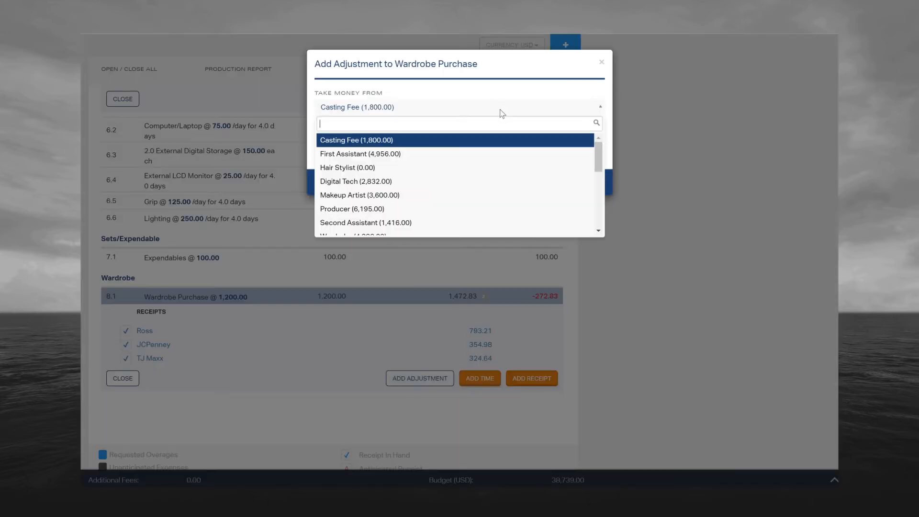
{"action": "type", "text": "ca"}
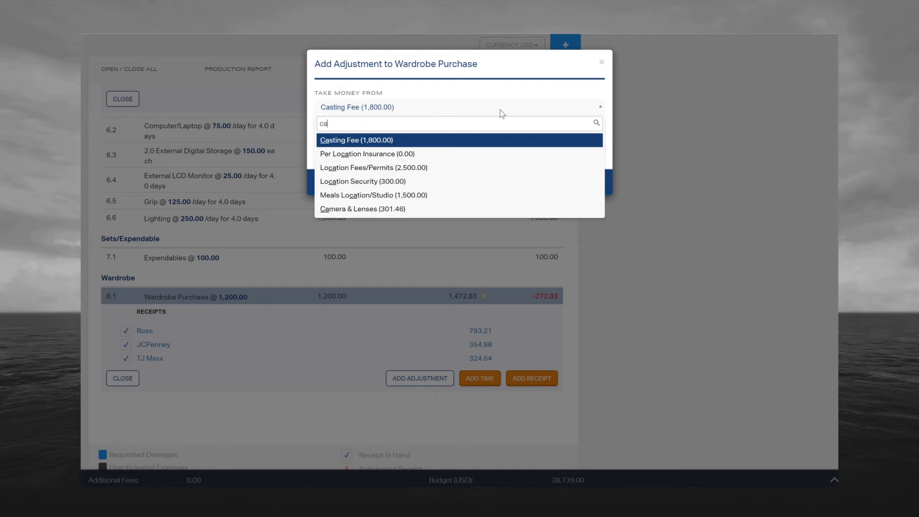
{"action": "left_click", "coordinate": [396, 209]}
{"action": "left_click", "coordinate": [322, 145]}
{"action": "type", "text": "2"}
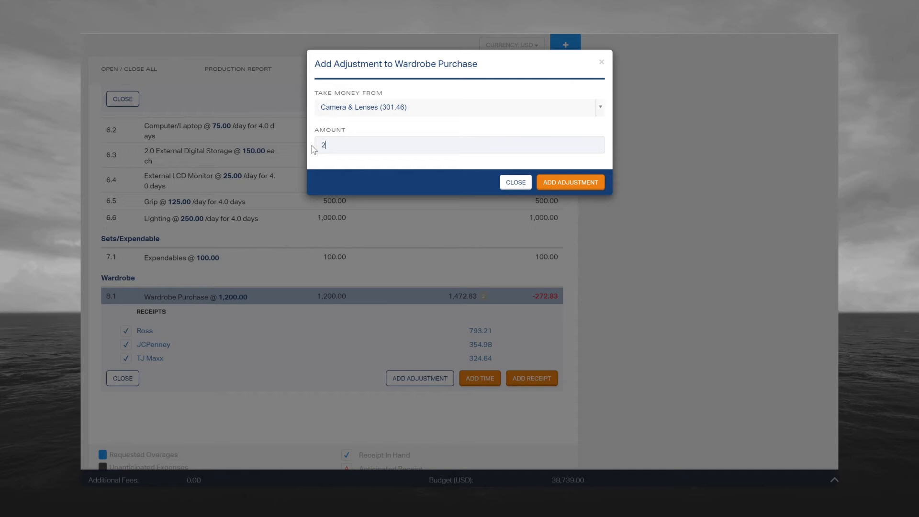
{"action": "type", "text": "72.83"}
{"action": "left_click", "coordinate": [568, 182]}
{"action": "scroll", "coordinate": [569, 183], "scroll_direction": "down", "scroll_amount": 2}
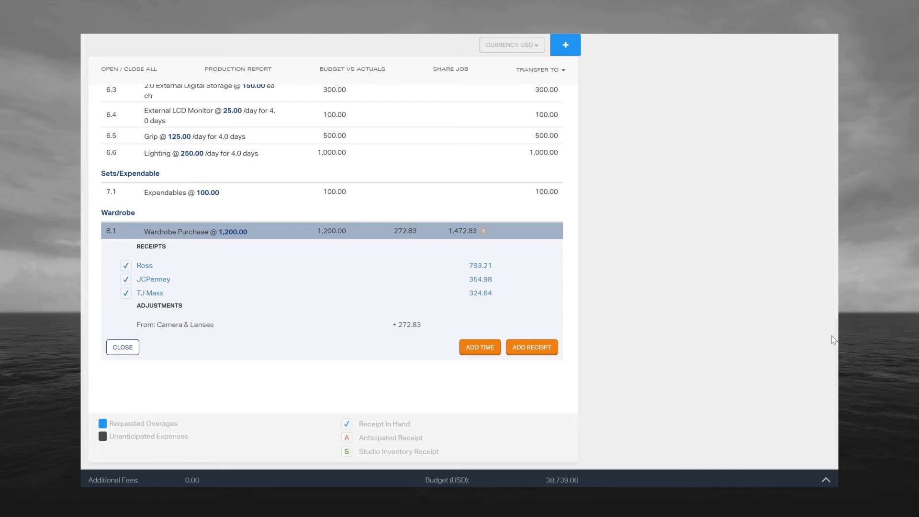
{"action": "scroll", "coordinate": [334, 277], "scroll_direction": "up", "scroll_amount": 3}
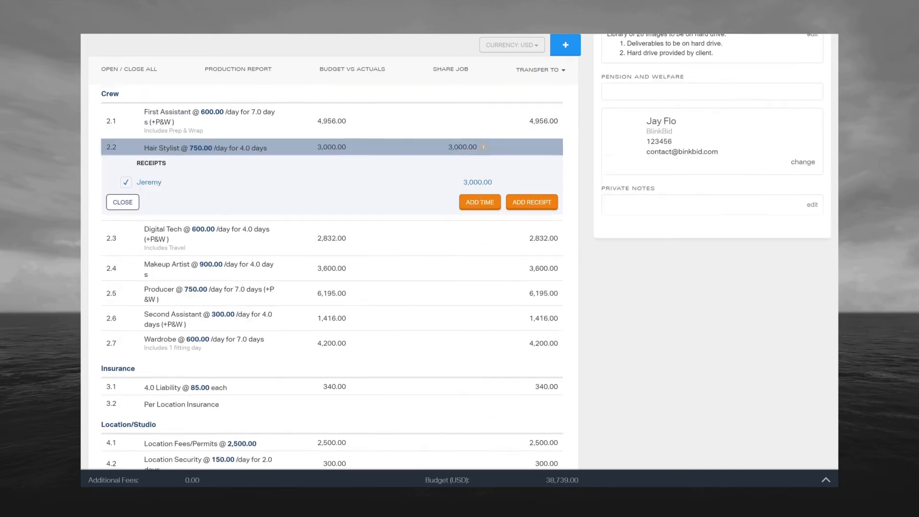
{"action": "scroll", "coordinate": [333, 287], "scroll_direction": "up", "scroll_amount": 3}
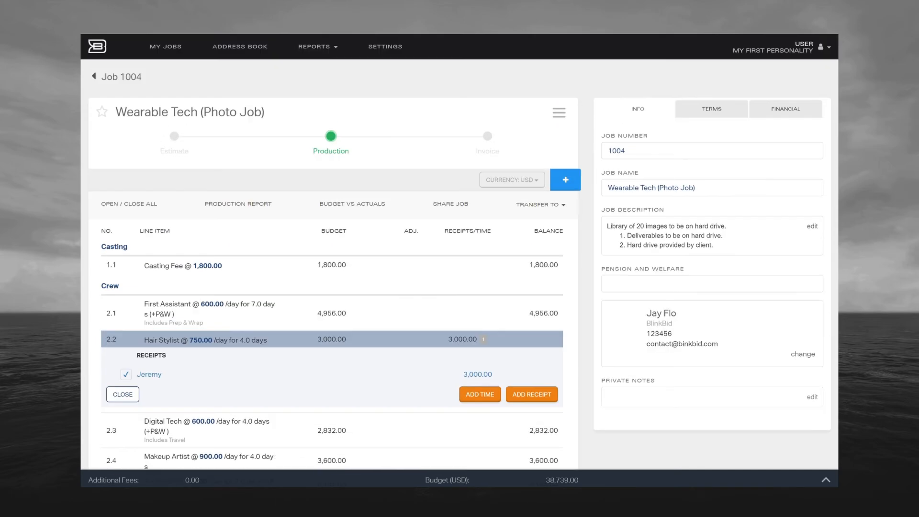
- Generate the job's printable production list, return to the job, and generate its production report
{"action": "left_click", "coordinate": [560, 113]}
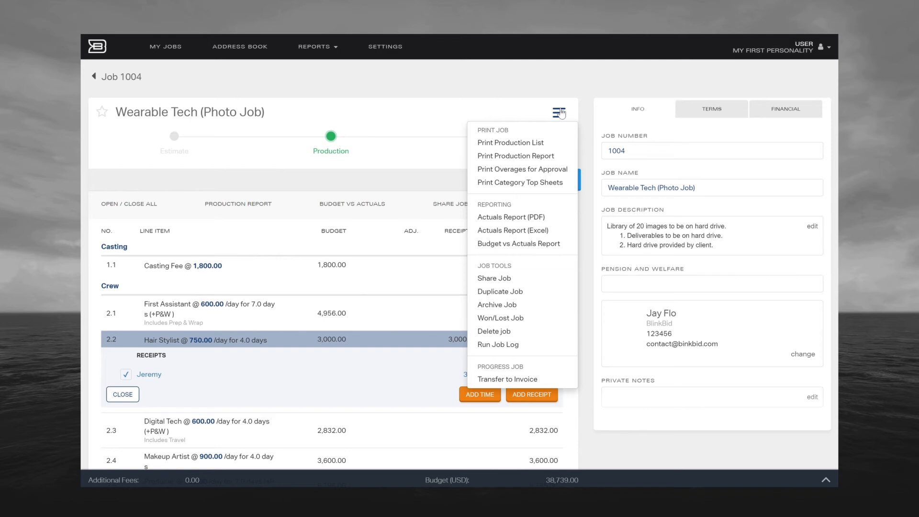
{"action": "left_click", "coordinate": [525, 146]}
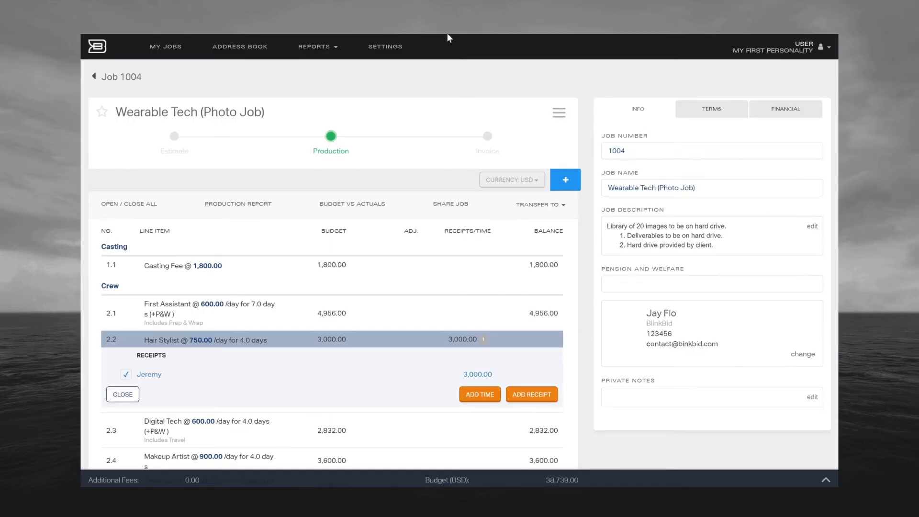
{"action": "left_click", "coordinate": [559, 113]}
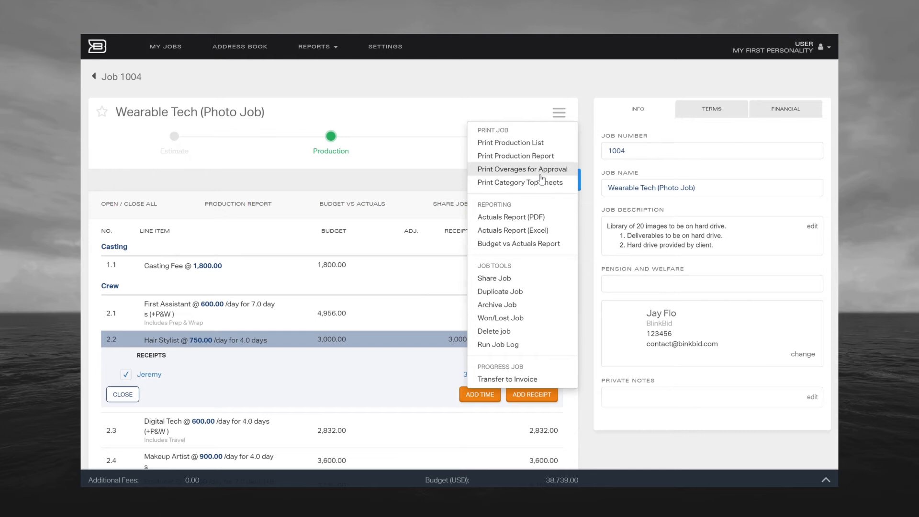
{"action": "left_click", "coordinate": [534, 158]}
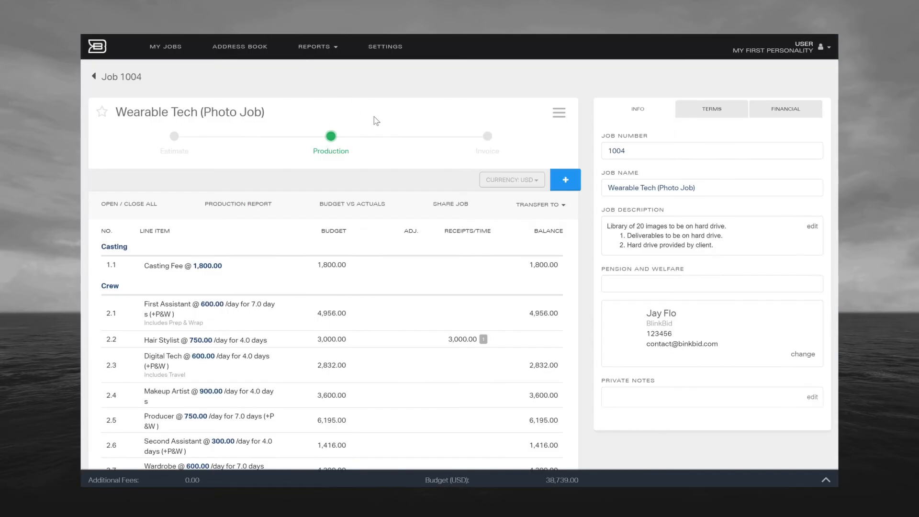
- Add a Special Vehicles line item under Rentals at a rate of 400, classed as an unanticipated expense
{"action": "left_click", "coordinate": [566, 179]}
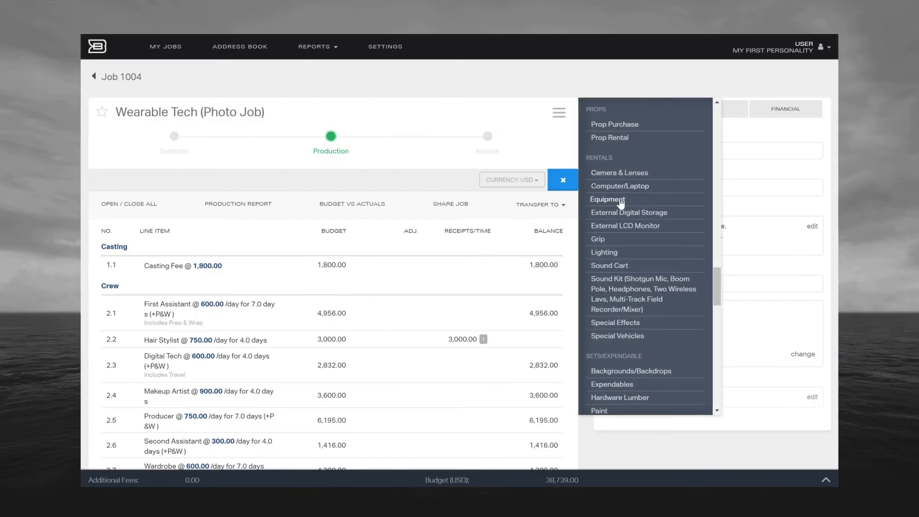
{"action": "scroll", "coordinate": [623, 204], "scroll_direction": "up", "scroll_amount": 3}
{"action": "scroll", "coordinate": [628, 206], "scroll_direction": "down", "scroll_amount": 1}
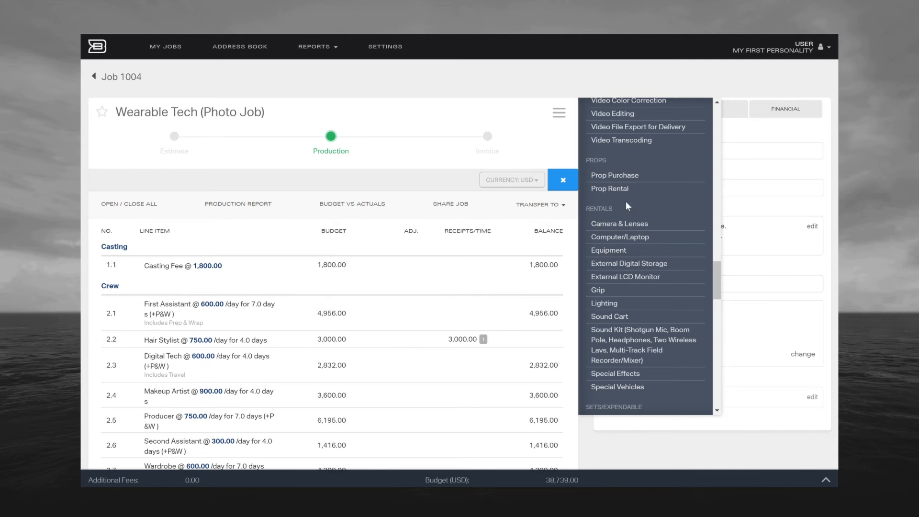
{"action": "scroll", "coordinate": [627, 206], "scroll_direction": "down", "scroll_amount": 3}
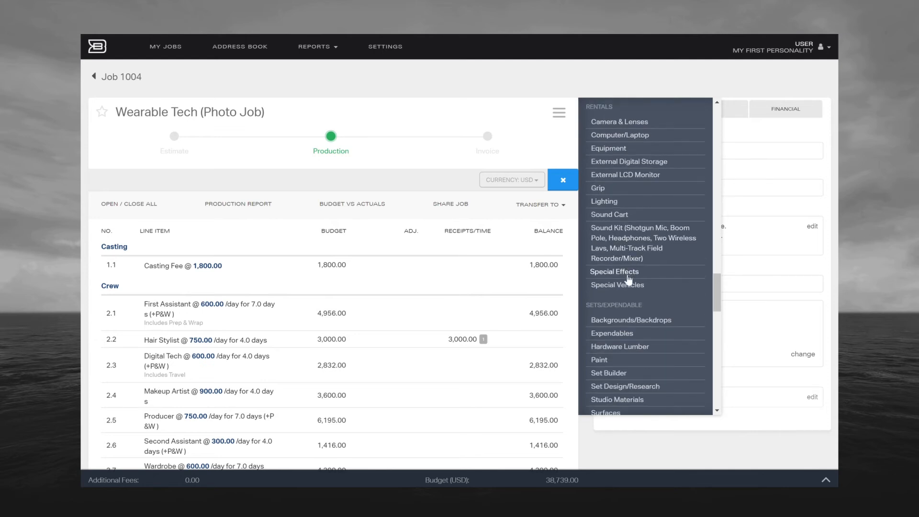
{"action": "left_click", "coordinate": [627, 286]}
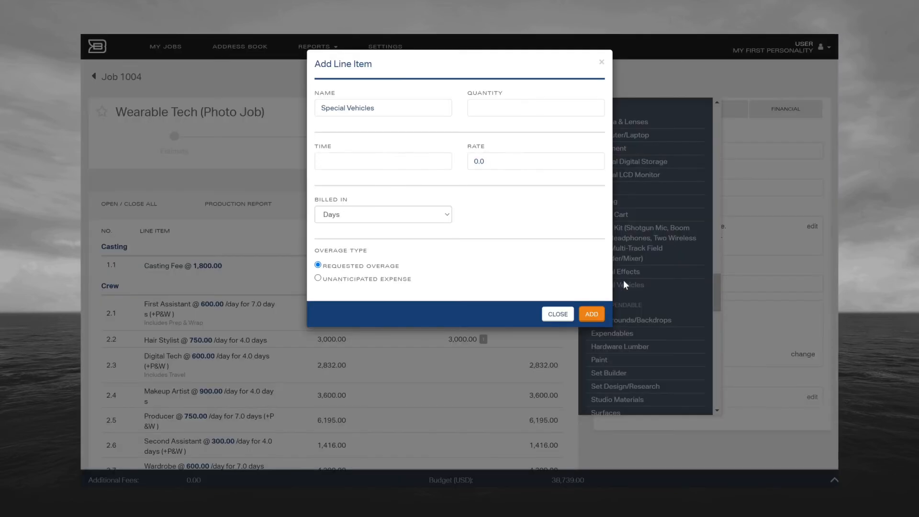
{"action": "left_click", "coordinate": [476, 162]}
{"action": "type", "text": "400"}
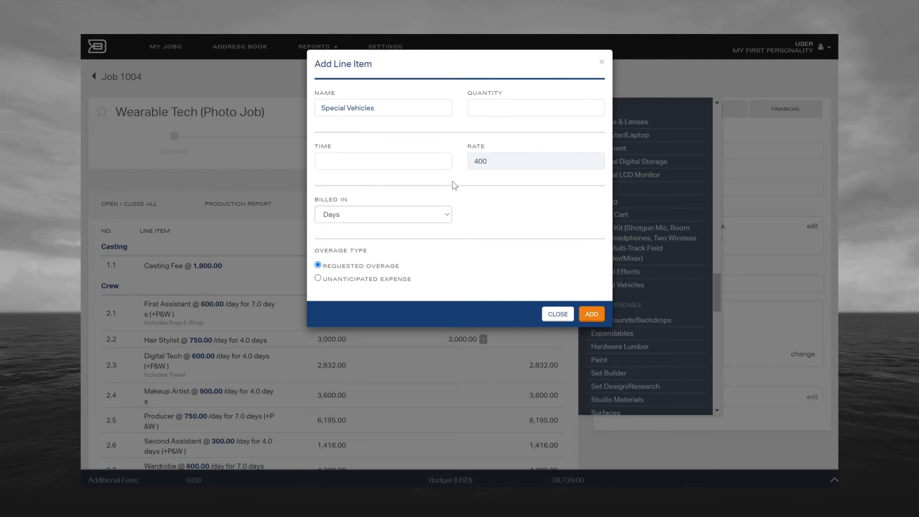
{"action": "left_click", "coordinate": [431, 214]}
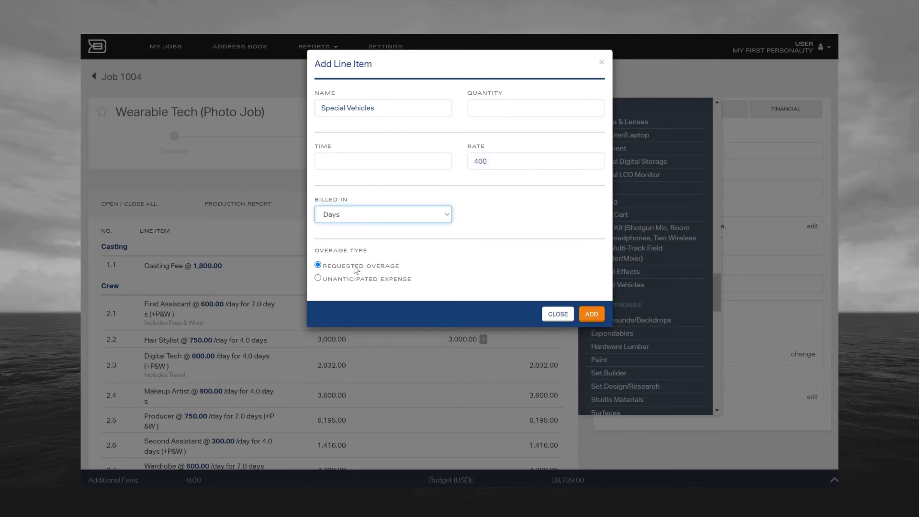
{"action": "left_click", "coordinate": [362, 281]}
{"action": "left_click", "coordinate": [318, 279]}
{"action": "left_click", "coordinate": [594, 313]}
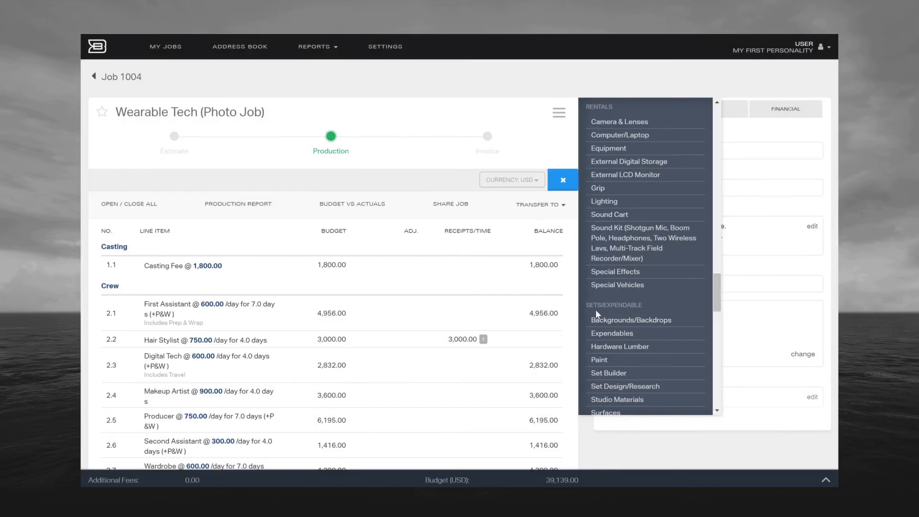
- Add an Equipment line item under Rentals at a rate of 300, classed as a requested overage
{"action": "scroll", "coordinate": [485, 343], "scroll_direction": "down", "scroll_amount": 12}
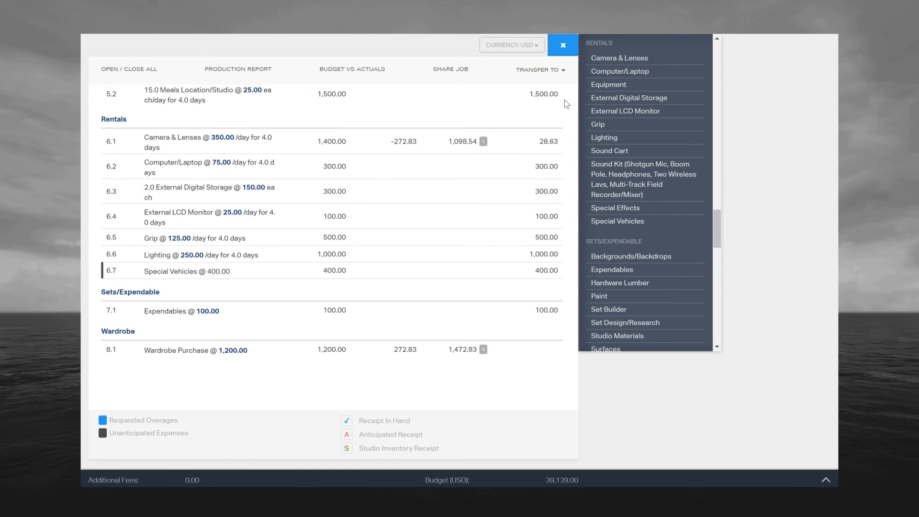
{"action": "left_click", "coordinate": [610, 86]}
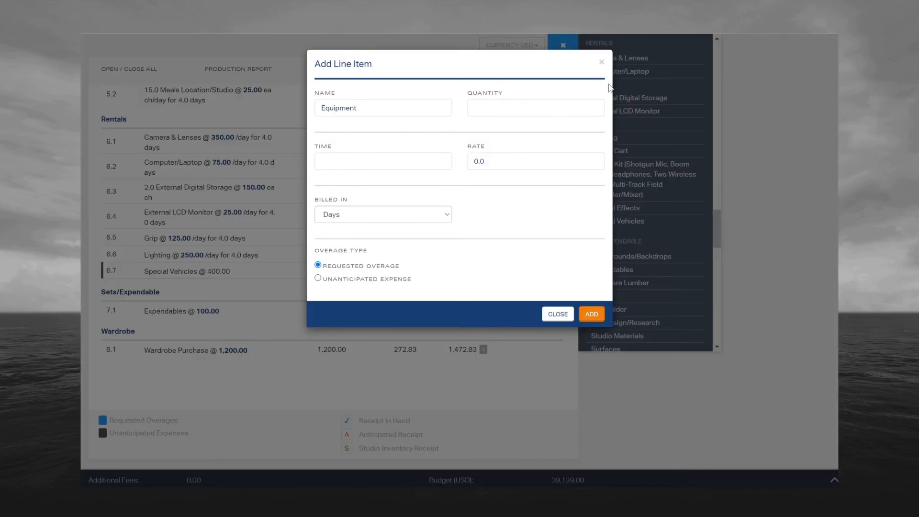
{"action": "left_click", "coordinate": [514, 163]}
{"action": "type", "text": "300"}
{"action": "key", "text": "Tab"}
{"action": "left_click", "coordinate": [318, 266]}
{"action": "left_click", "coordinate": [592, 314]}
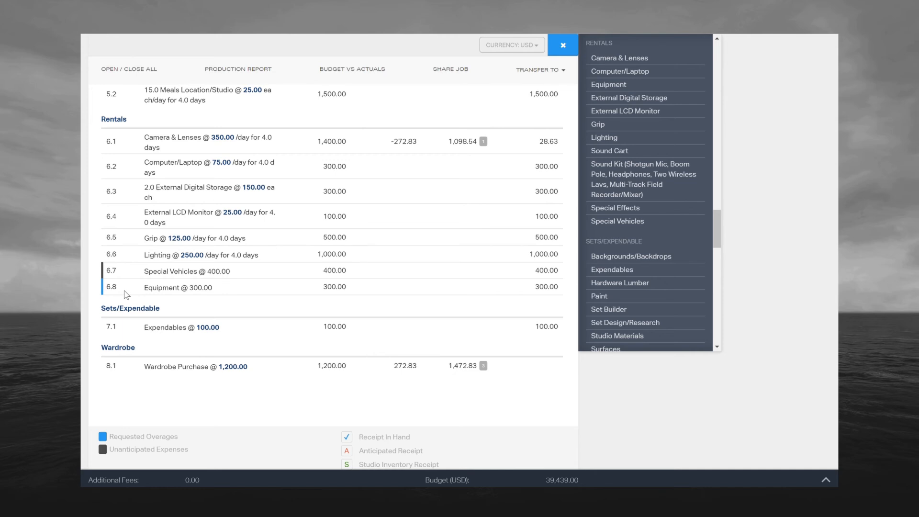
- Generate the overages document for client approval, review it, and return to the job
{"action": "scroll", "coordinate": [382, 267], "scroll_direction": "up", "scroll_amount": 10}
{"action": "left_click", "coordinate": [559, 114]}
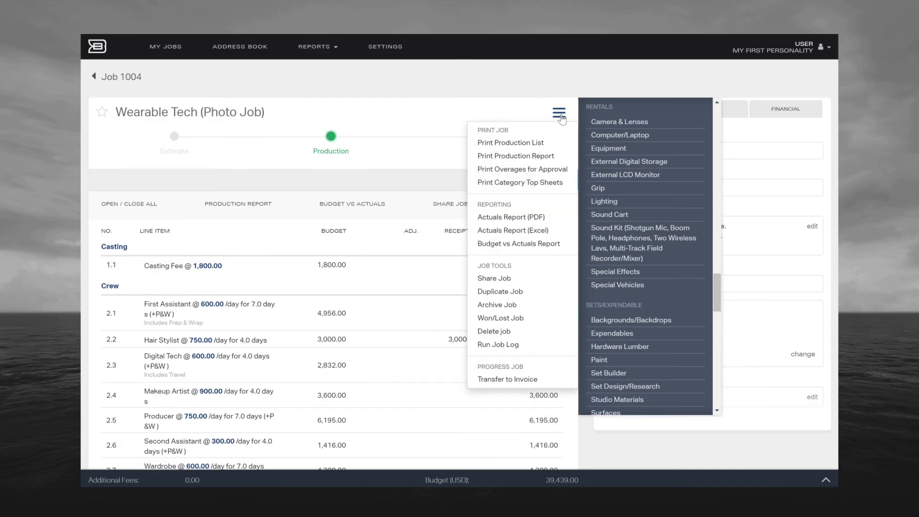
{"action": "left_click", "coordinate": [534, 170]}
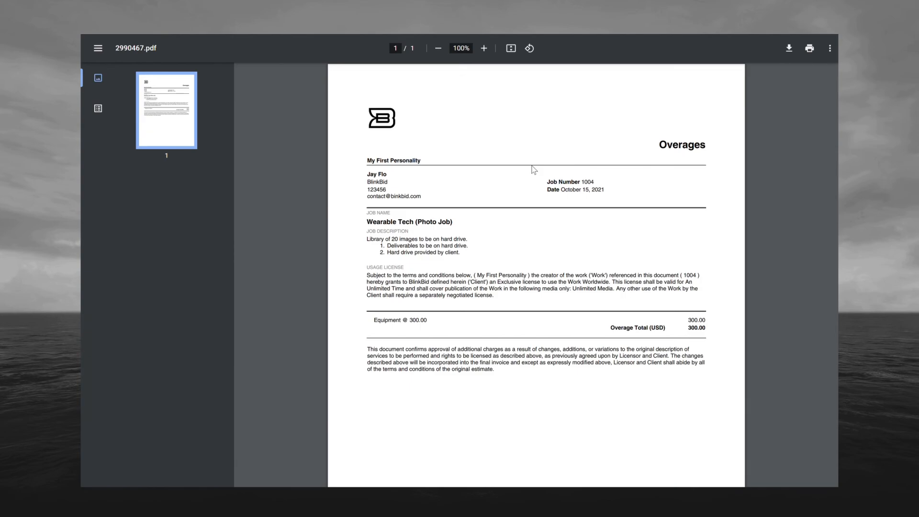
{"action": "scroll", "coordinate": [534, 170], "scroll_direction": "down", "scroll_amount": 3}
{"action": "scroll", "coordinate": [535, 170], "scroll_direction": "up", "scroll_amount": 3}
{"action": "left_click", "coordinate": [333, 9]}
- Approve the Equipment overage under Rentals, then collapse that line item and close the list of addable items
{"action": "scroll", "coordinate": [381, 113], "scroll_direction": "down", "scroll_amount": 10}
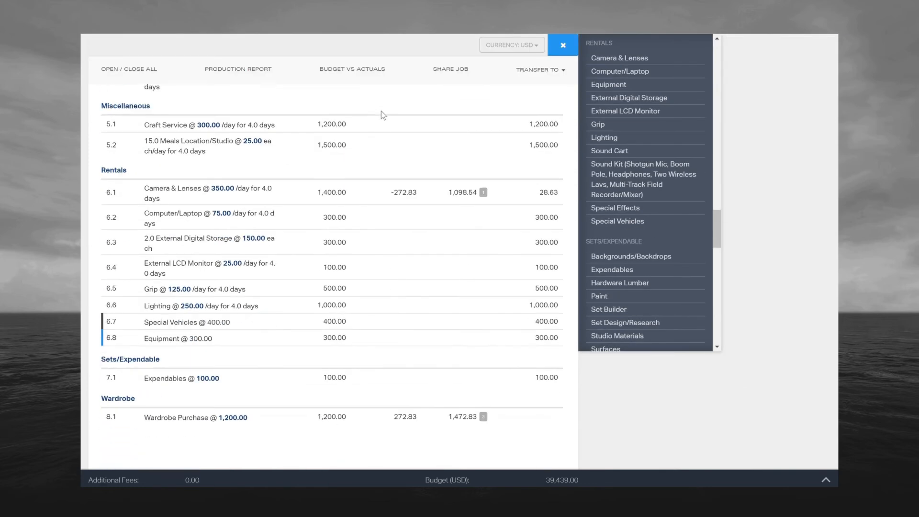
{"action": "left_click", "coordinate": [242, 290]}
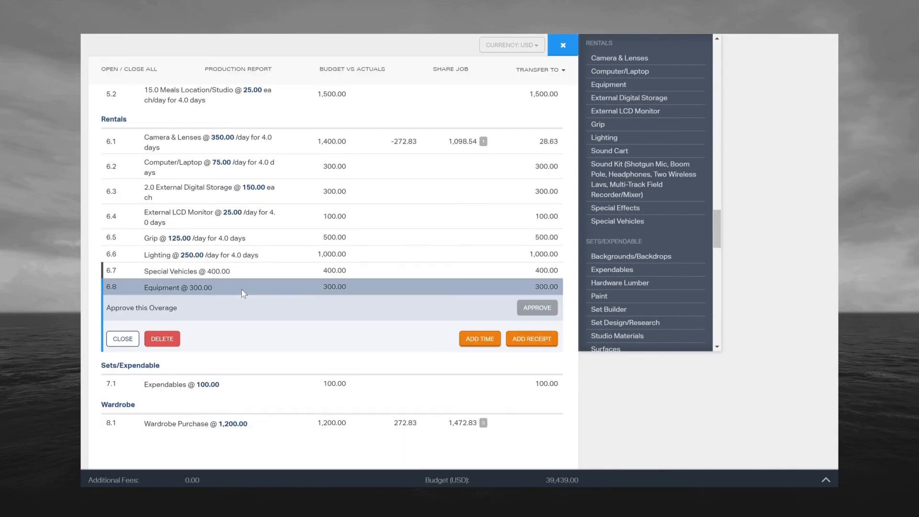
{"action": "left_click", "coordinate": [535, 310]}
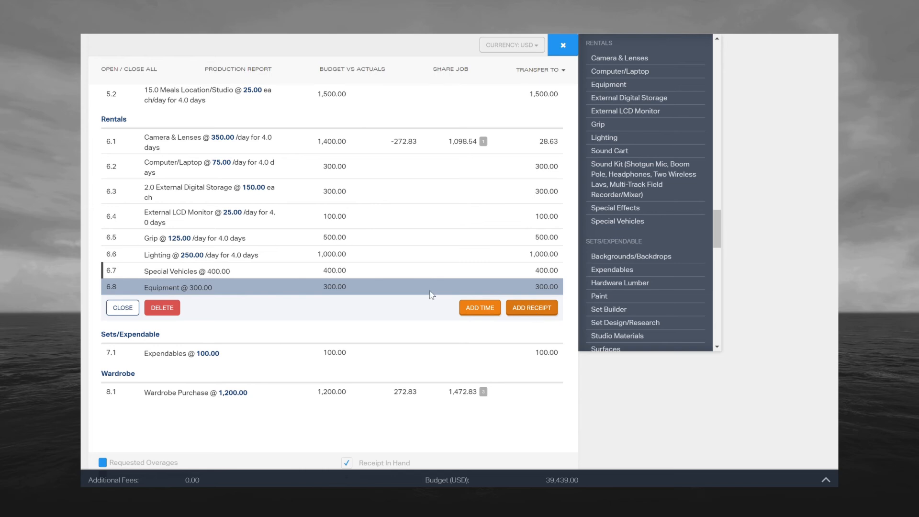
{"action": "left_click", "coordinate": [392, 284]}
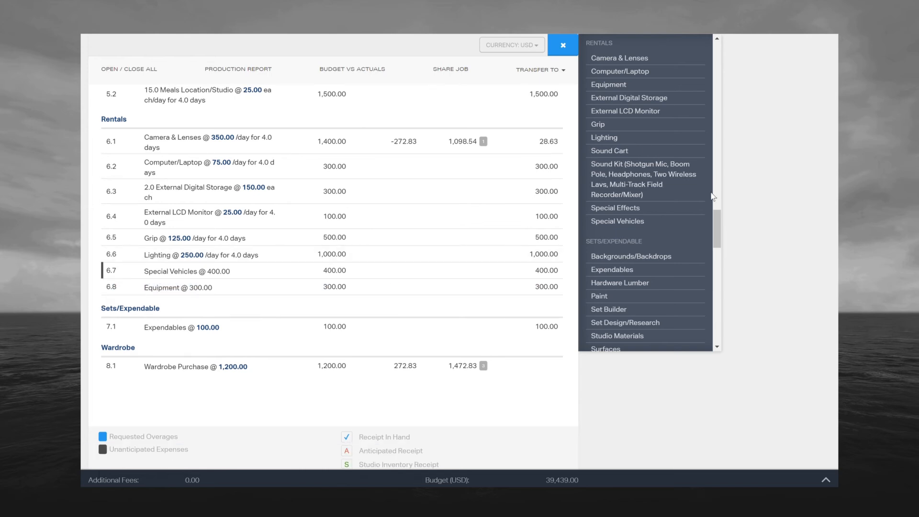
{"action": "left_click", "coordinate": [567, 50]}
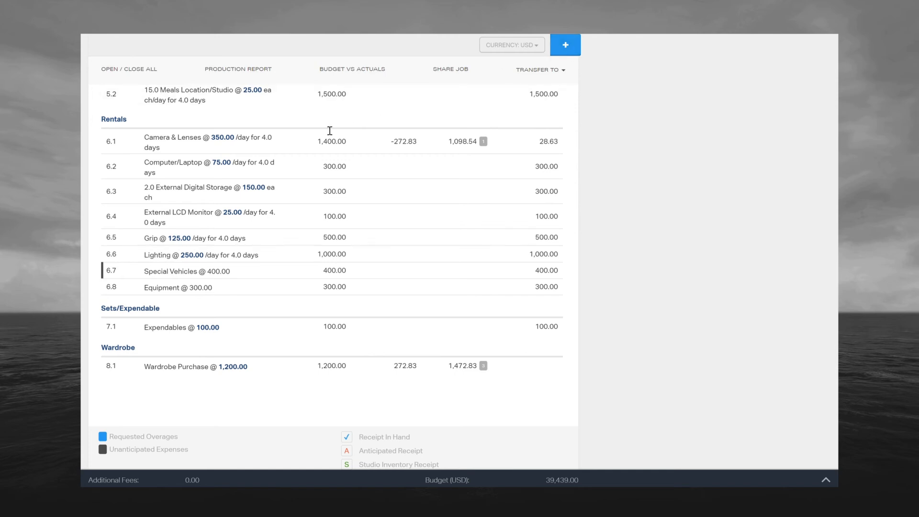
- Add a studio inventory receipt to Camera & Lenses with vendor "24-70 lens" and amount 150, and close the receipt dialog
{"action": "left_click", "coordinate": [224, 146]}
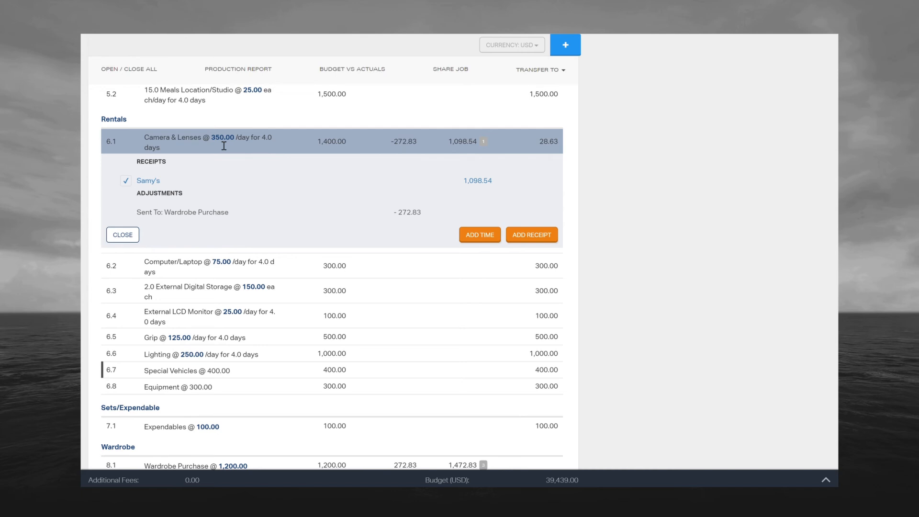
{"action": "left_click", "coordinate": [551, 236]}
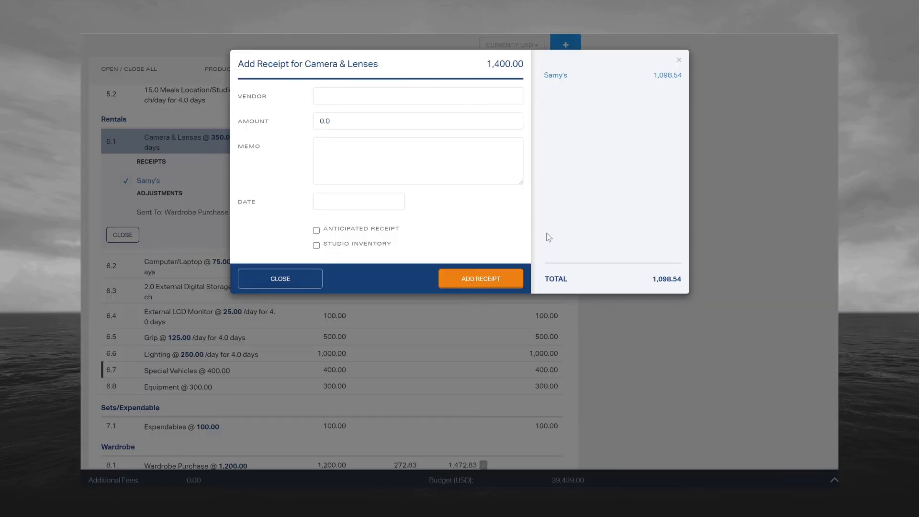
{"action": "left_click", "coordinate": [377, 101]}
{"action": "type", "text": "24-70 lens"}
{"action": "left_click_drag", "start_coordinate": [347, 123], "coordinate": [320, 123]}
{"action": "type", "text": "150"}
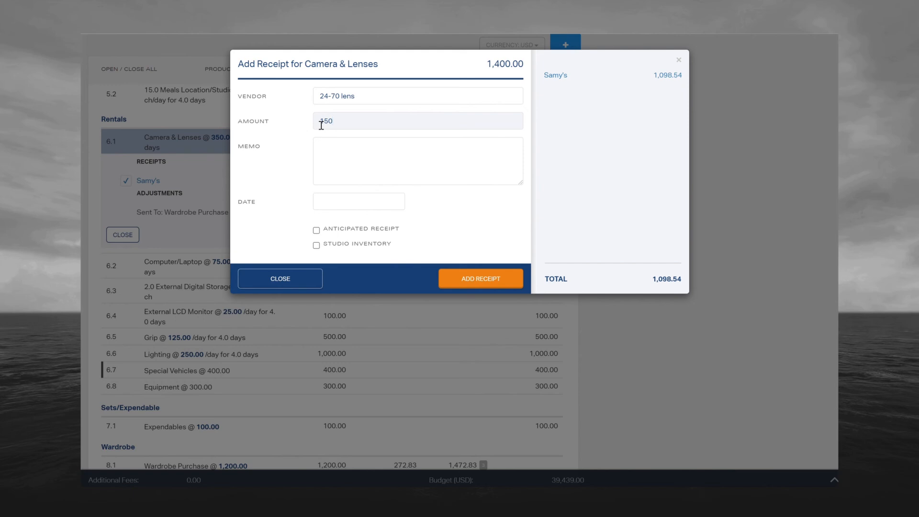
{"action": "left_click", "coordinate": [317, 246]}
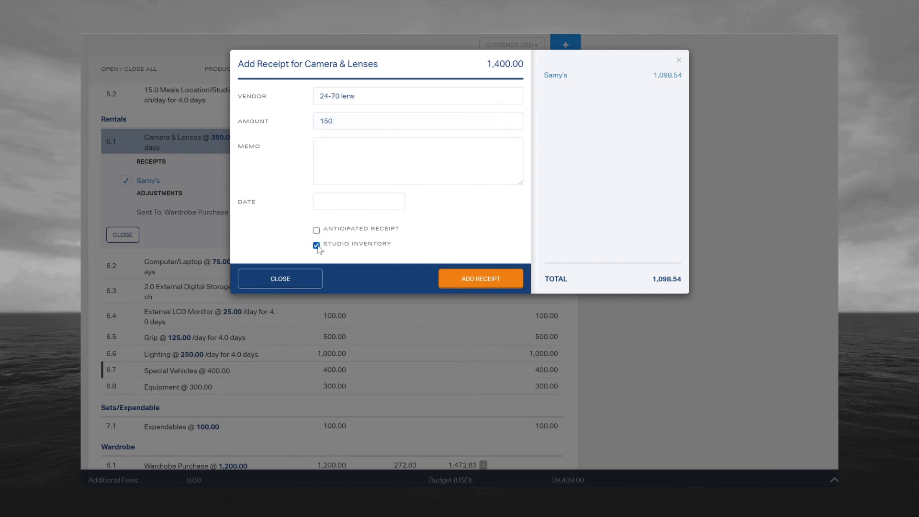
{"action": "left_click", "coordinate": [493, 282]}
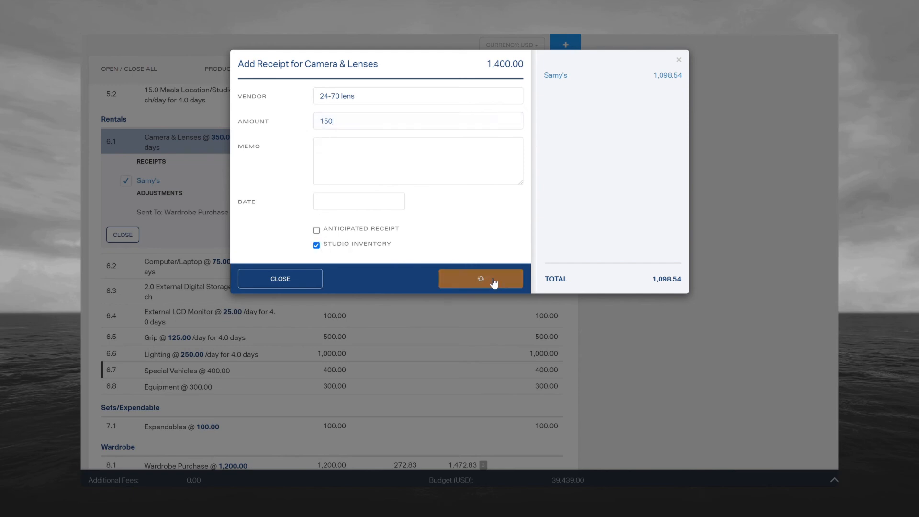
{"action": "left_click", "coordinate": [680, 60]}
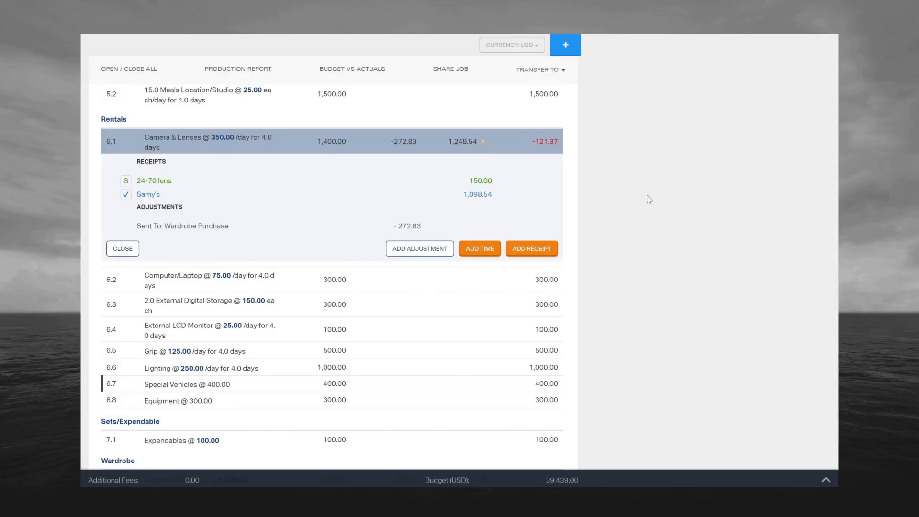
- Expand the job's budget summary to check actuals, studio inventory and balance, and collapse it again
{"action": "left_click", "coordinate": [463, 482]}
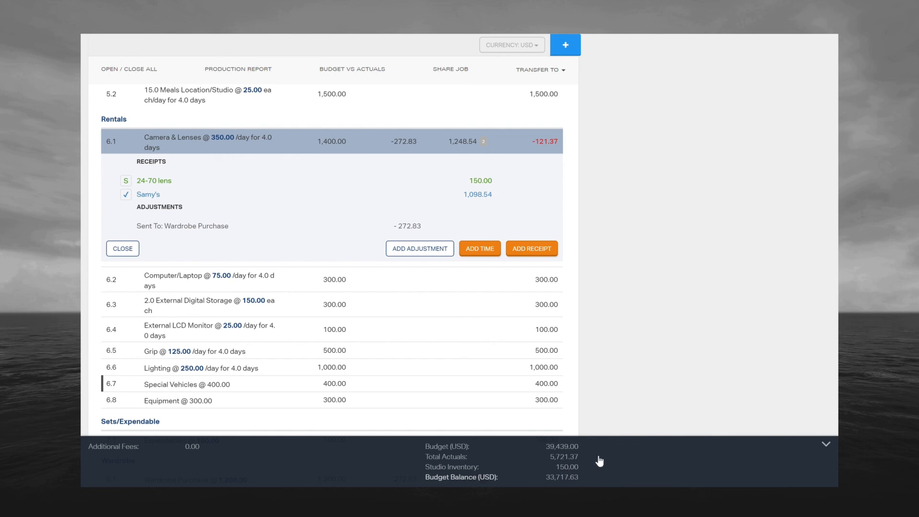
{"action": "left_click", "coordinate": [623, 450]}
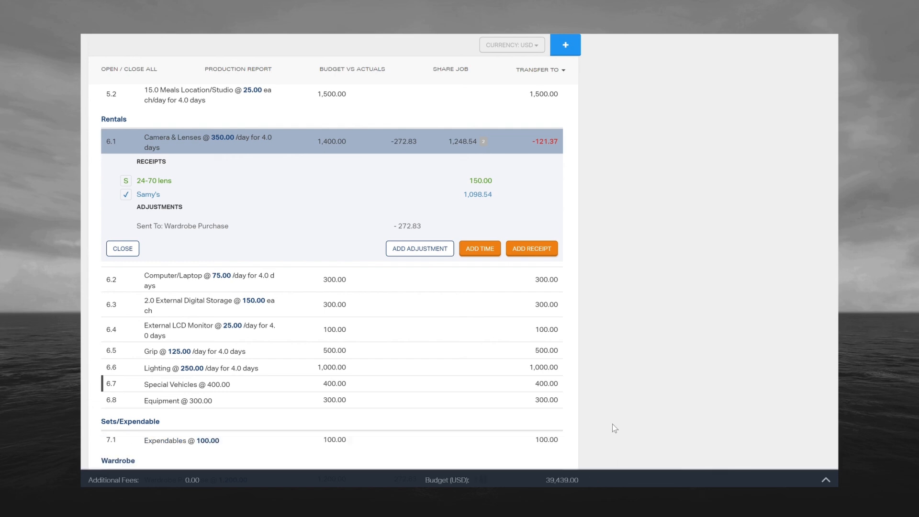
- Generate category top sheets for Rentals and Wardrobe and look through the pages of the resulting document
{"action": "scroll", "coordinate": [618, 349], "scroll_direction": "up", "scroll_amount": 15}
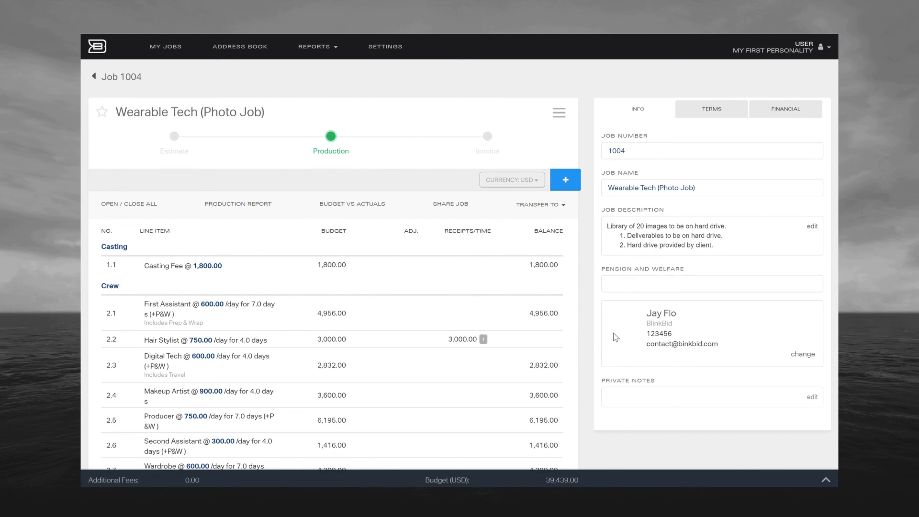
{"action": "left_click", "coordinate": [560, 114]}
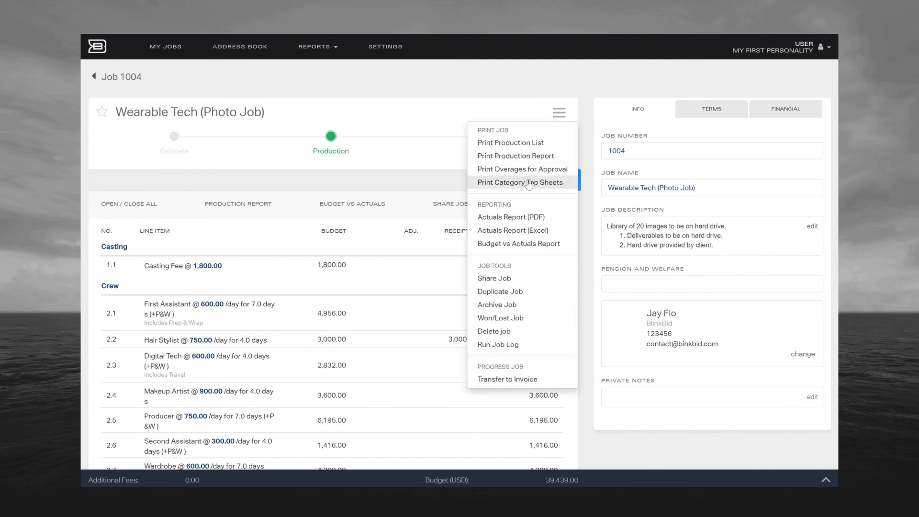
{"action": "left_click", "coordinate": [528, 184]}
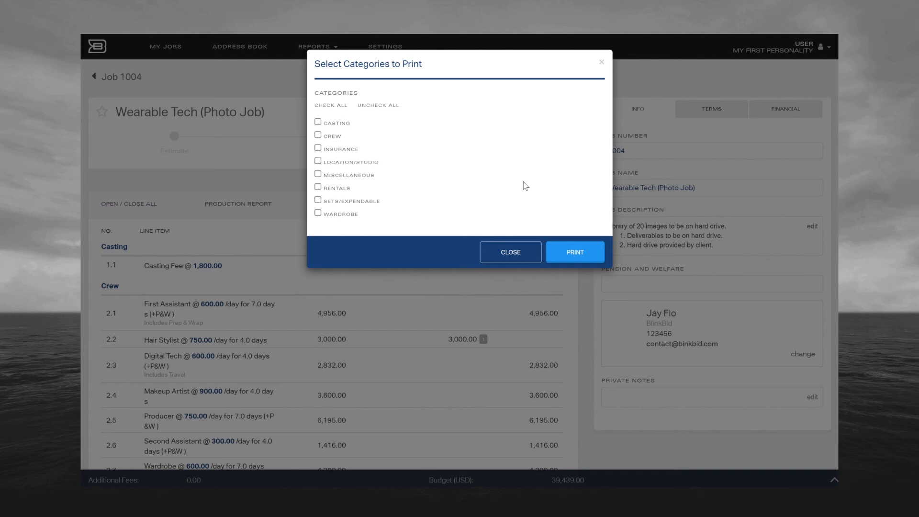
{"action": "left_click", "coordinate": [318, 213]}
{"action": "left_click", "coordinate": [318, 188]}
{"action": "left_click", "coordinate": [576, 252]}
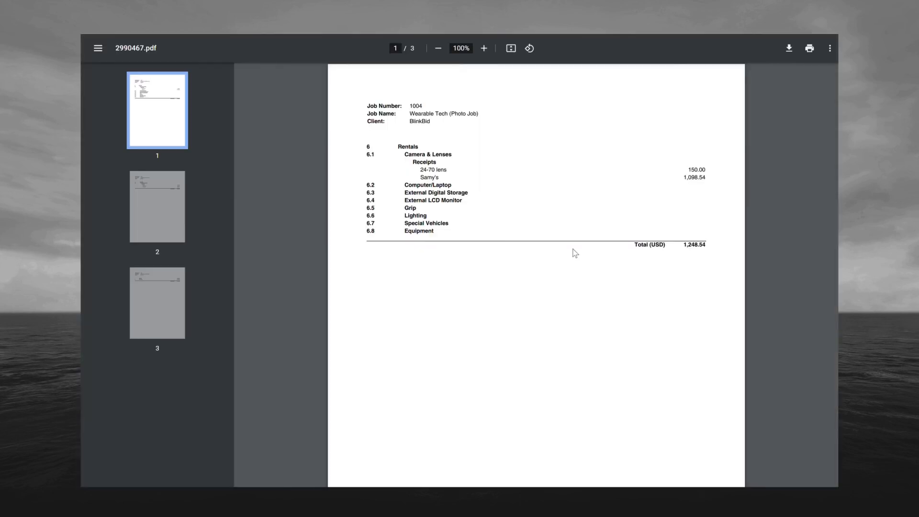
{"action": "scroll", "coordinate": [575, 253], "scroll_direction": "down", "scroll_amount": 10}
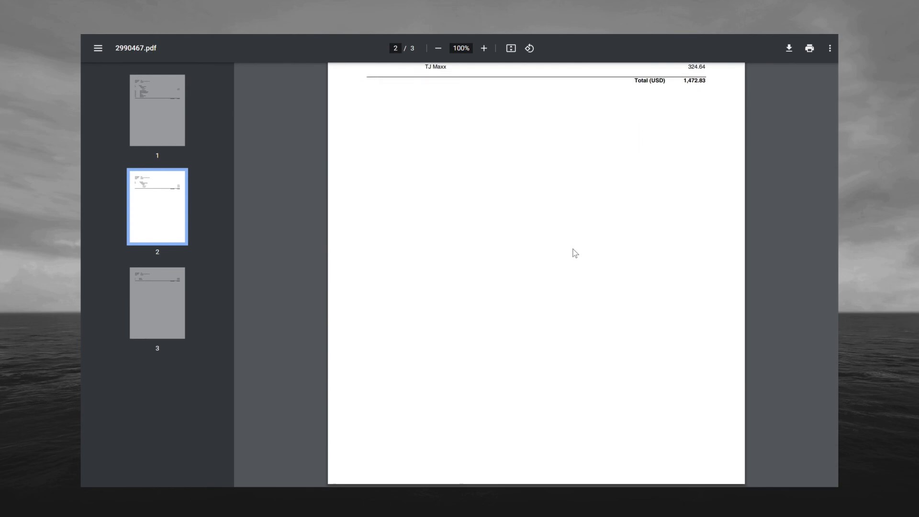
{"action": "scroll", "coordinate": [575, 253], "scroll_direction": "down", "scroll_amount": 8}
{"action": "scroll", "coordinate": [575, 253], "scroll_direction": "up", "scroll_amount": 18}
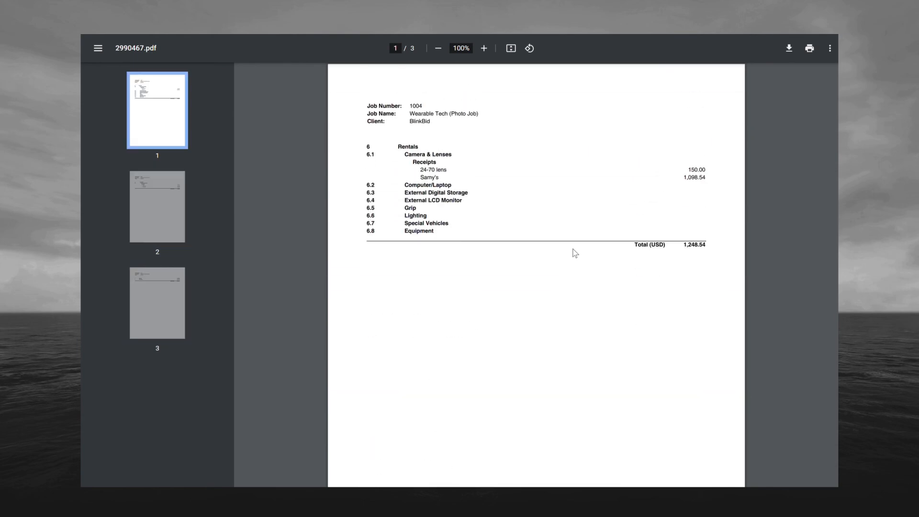